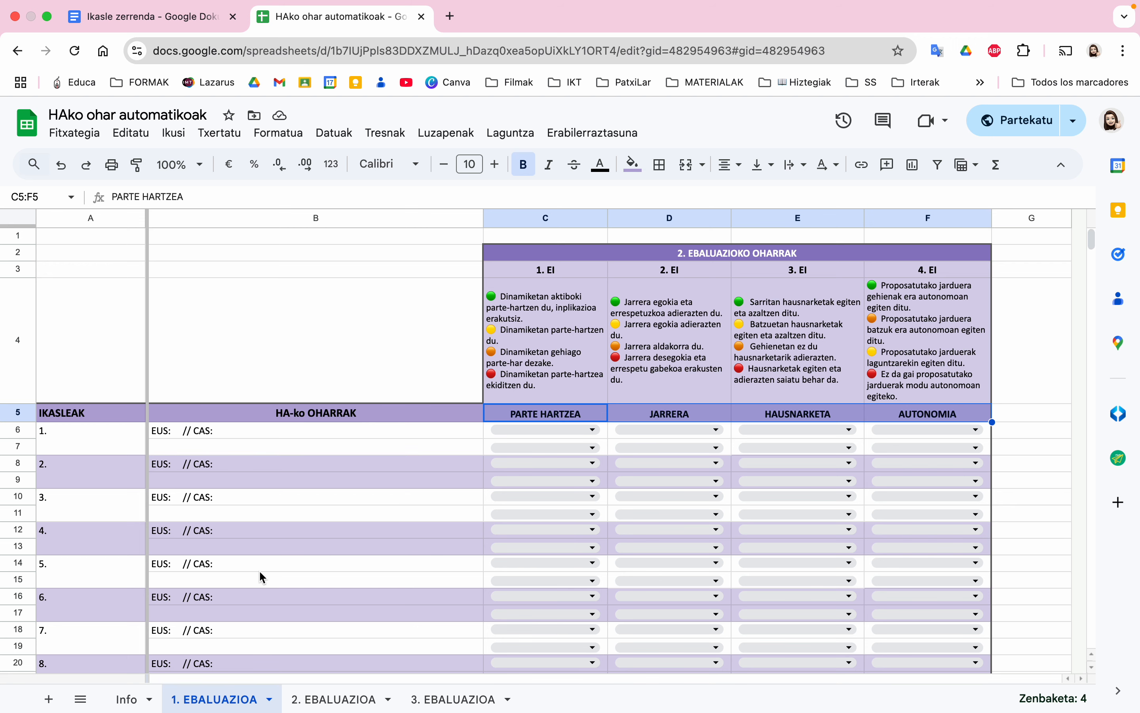
# - Copy the complete list of student names from the Ikasle zerrenda document
pyautogui.click(134, 697)
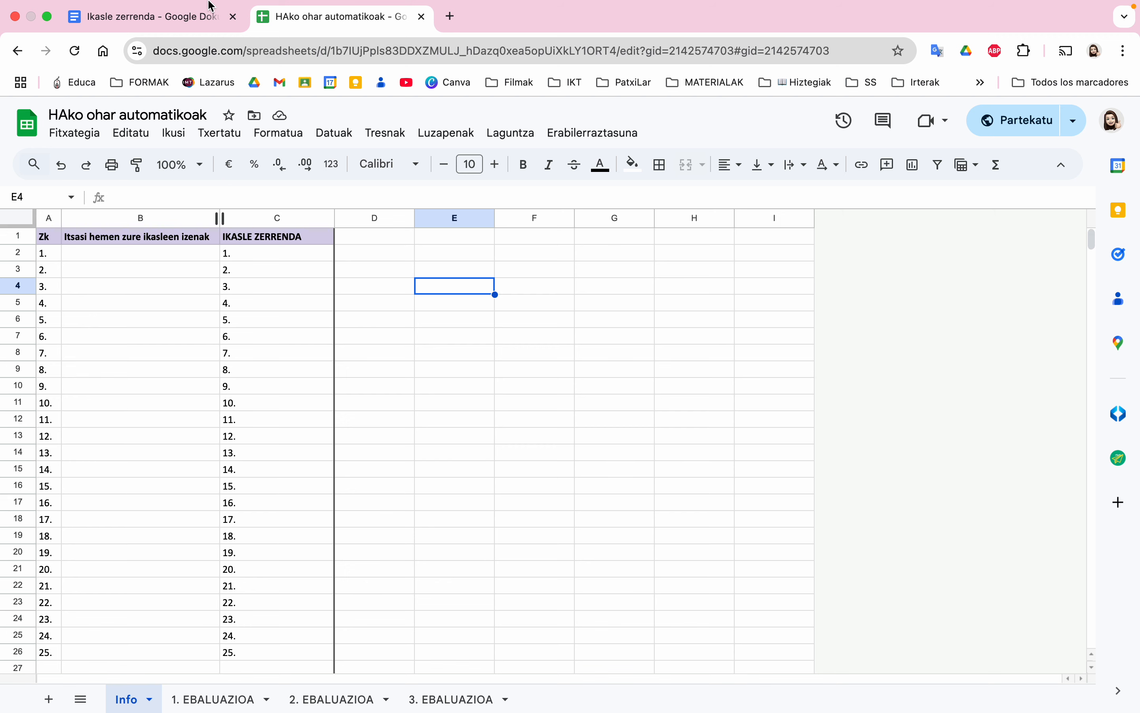
pyautogui.click(191, 16)
pyautogui.click(328, 517)
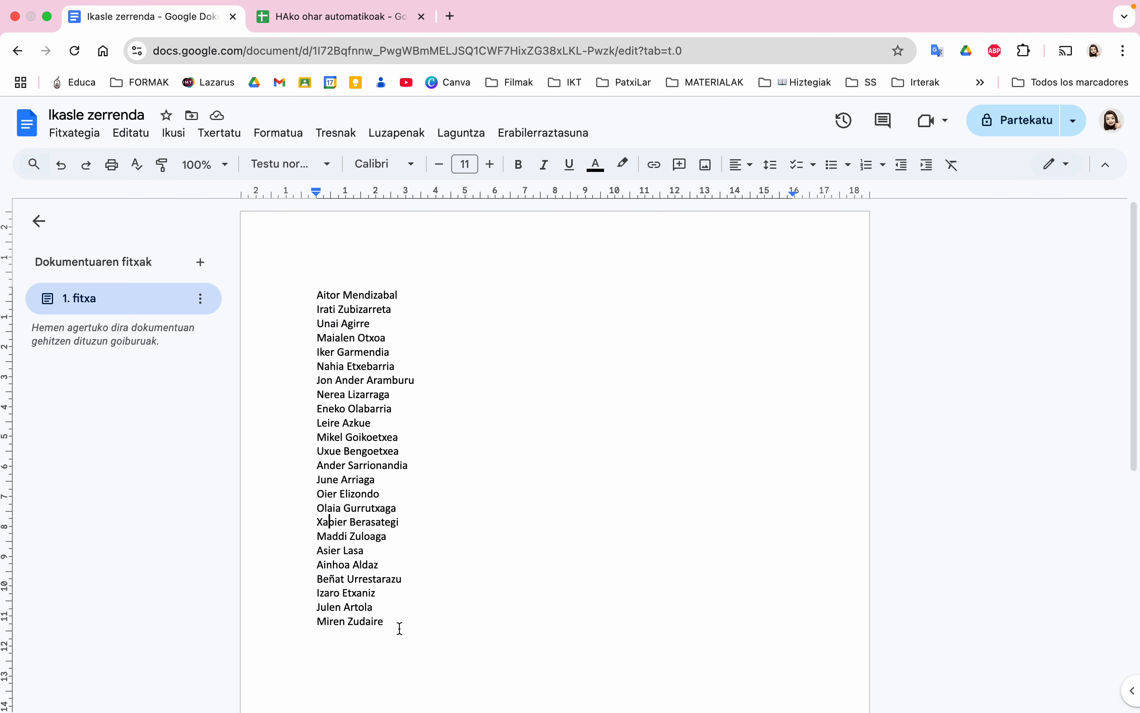
pyautogui.moveTo(385, 622); pyautogui.dragTo(318, 298)
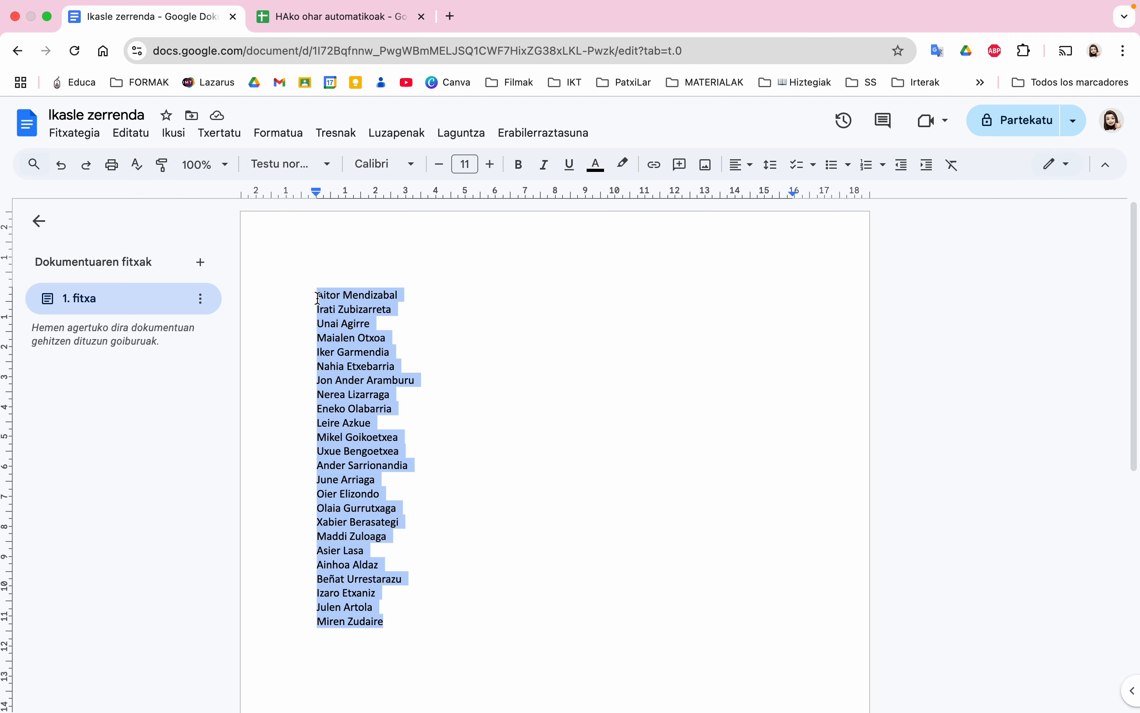
pyautogui.rightClick(345, 383)
pyautogui.click(415, 287)
# - Paste the student names into the Info sheet of HAko ohar automatikoak, starting at cell B2
pyautogui.click(354, 16)
pyautogui.click(149, 259)
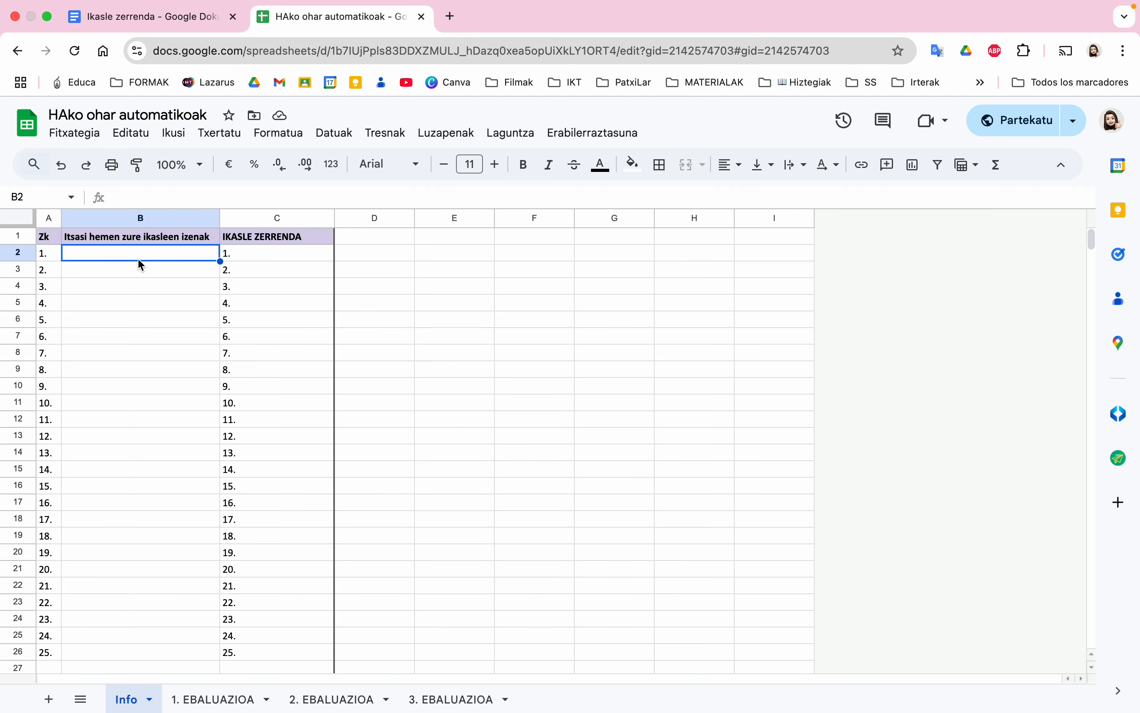
pyautogui.rightClick(140, 258)
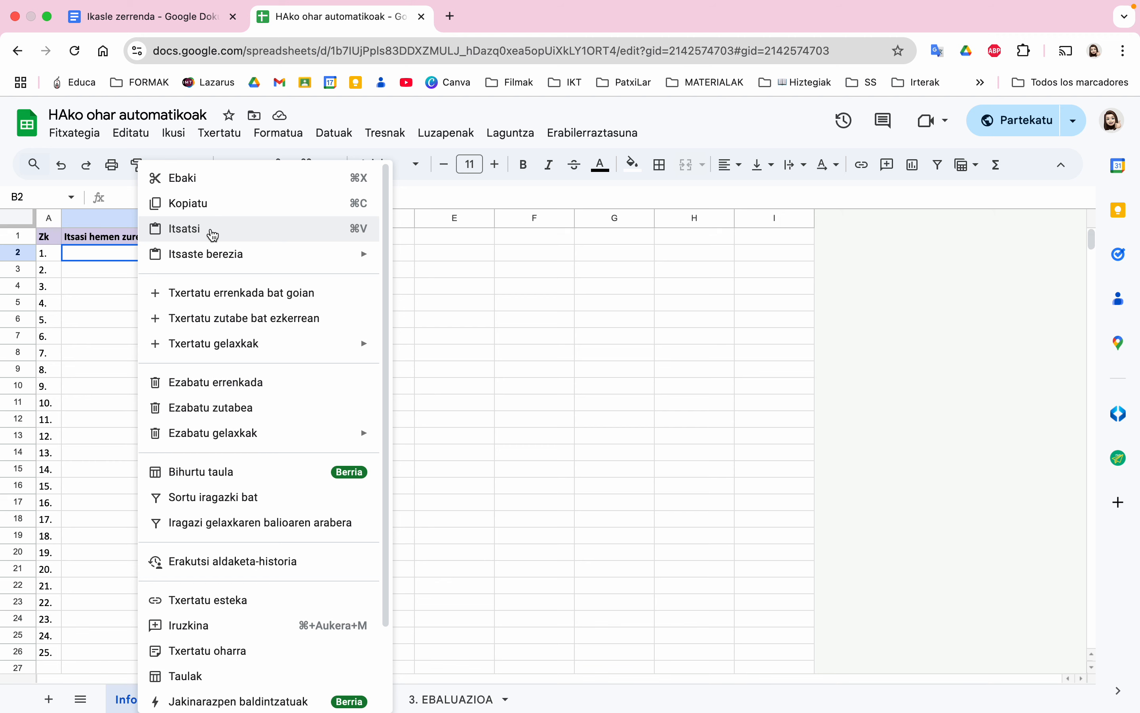
pyautogui.click(211, 231)
pyautogui.scroll(-1, 140, 384)
pyautogui.scroll(2, 140, 384)
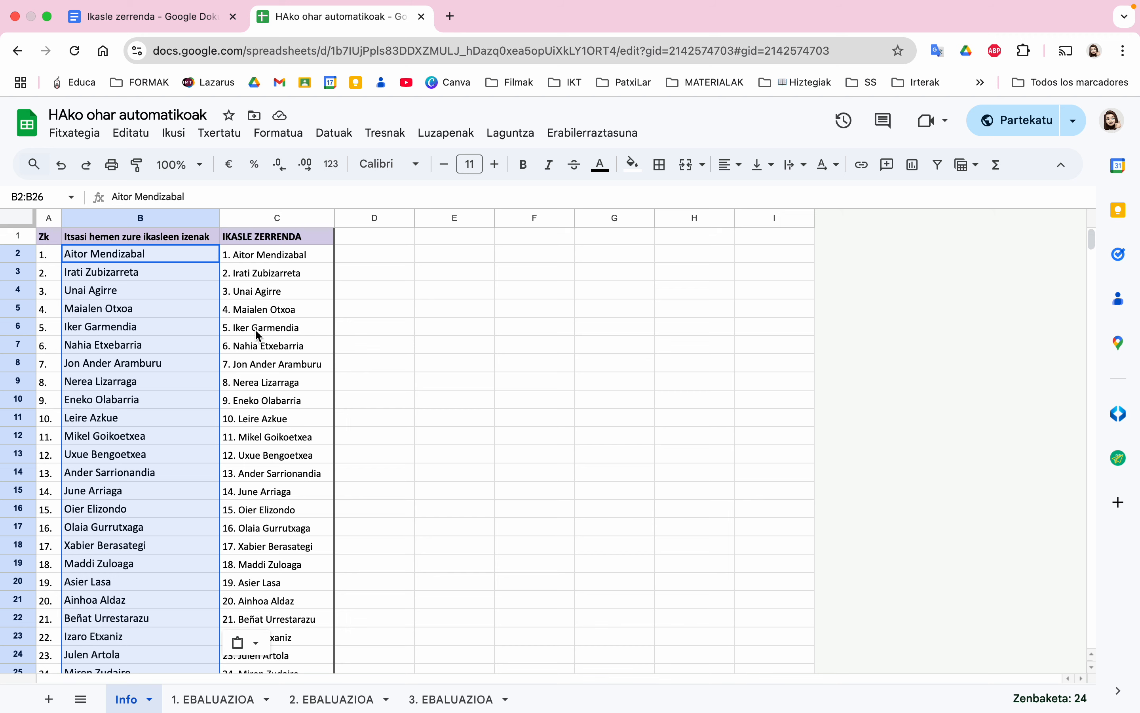
# - Check the student names on the 1. EBALUAZIOA sheet and on the 2. EBALUAZIOA sheet
pyautogui.click(213, 705)
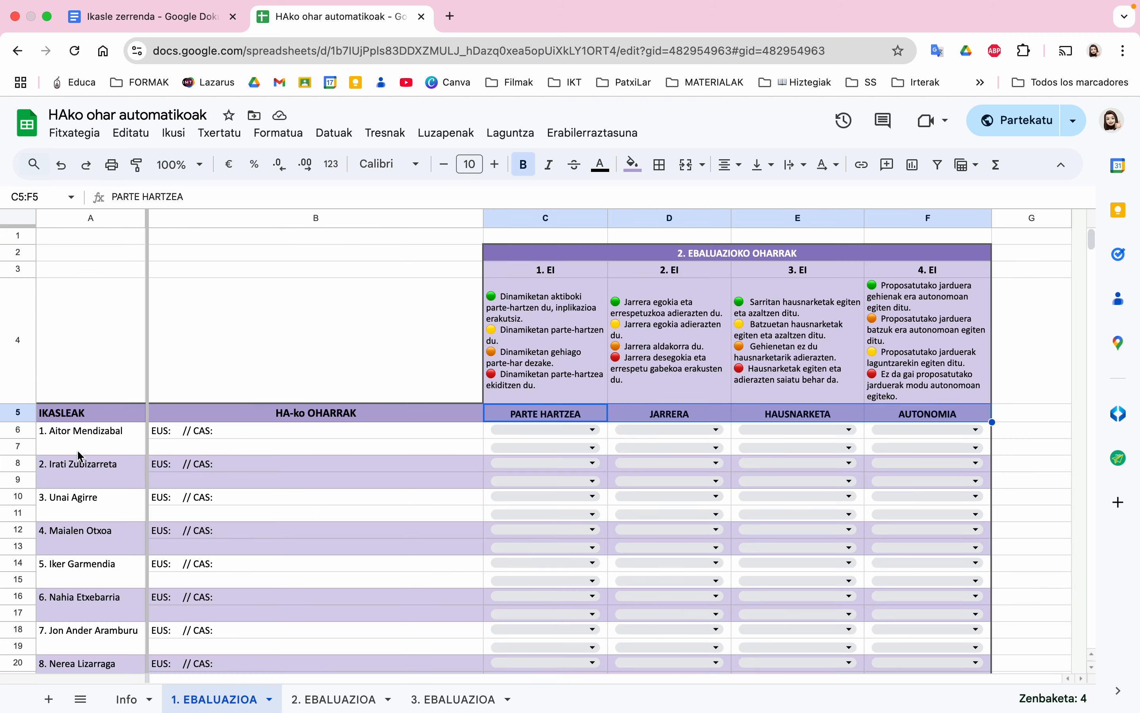
pyautogui.click(351, 706)
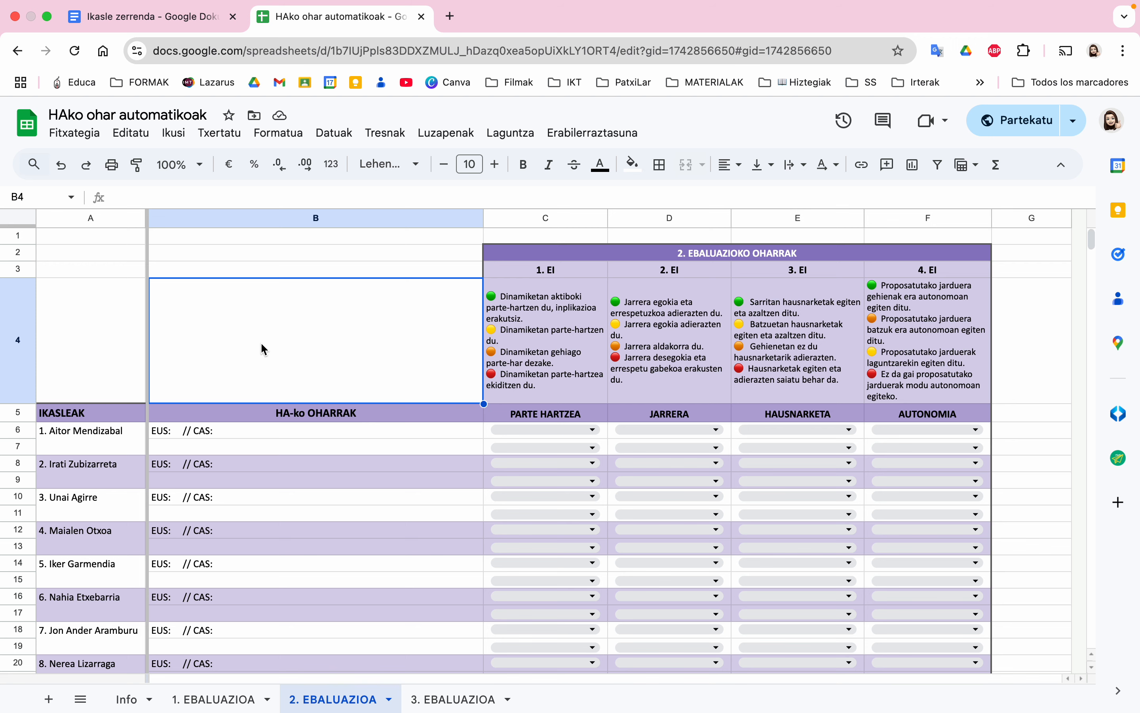
pyautogui.scroll(-1, 97, 455)
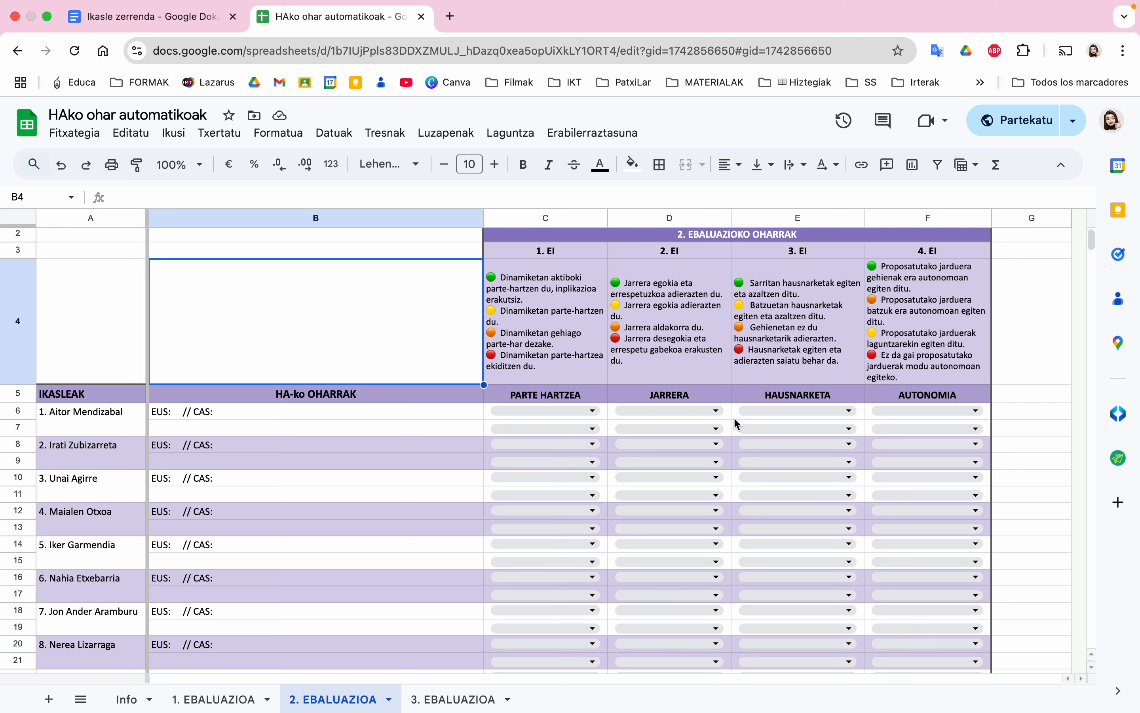
# - Examine the PARTE HARTZEA dropdown options for the first student in cells C6 and C7
pyautogui.click(511, 409)
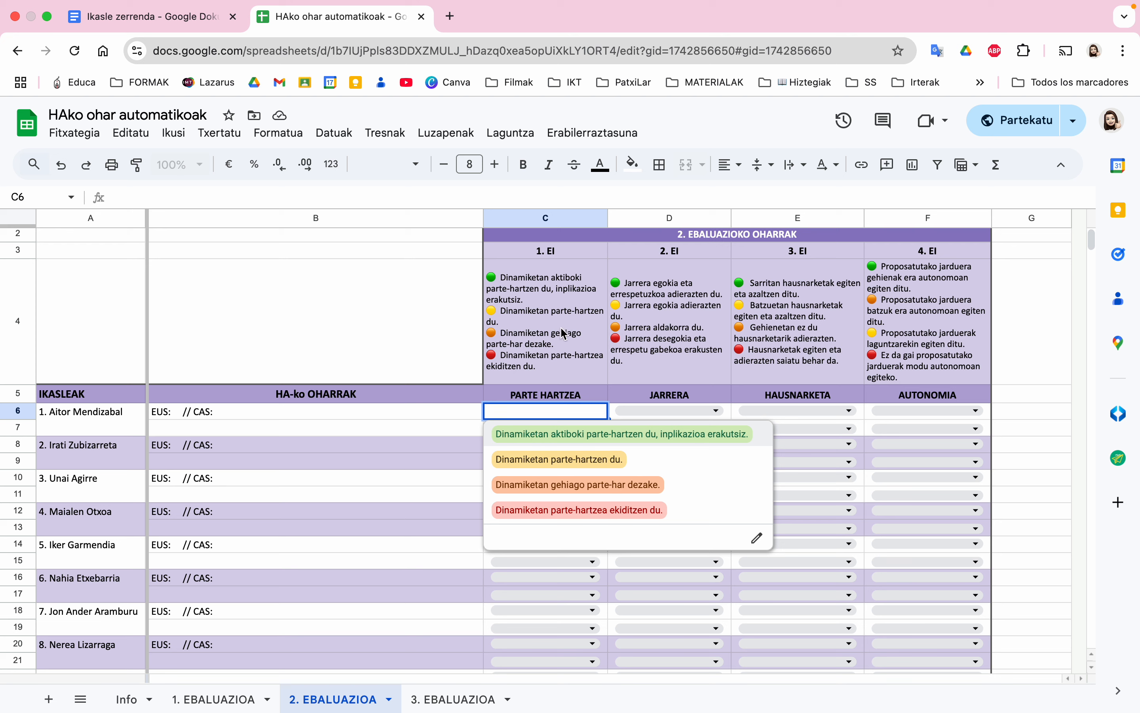
pyautogui.click(541, 354)
pyautogui.click(546, 435)
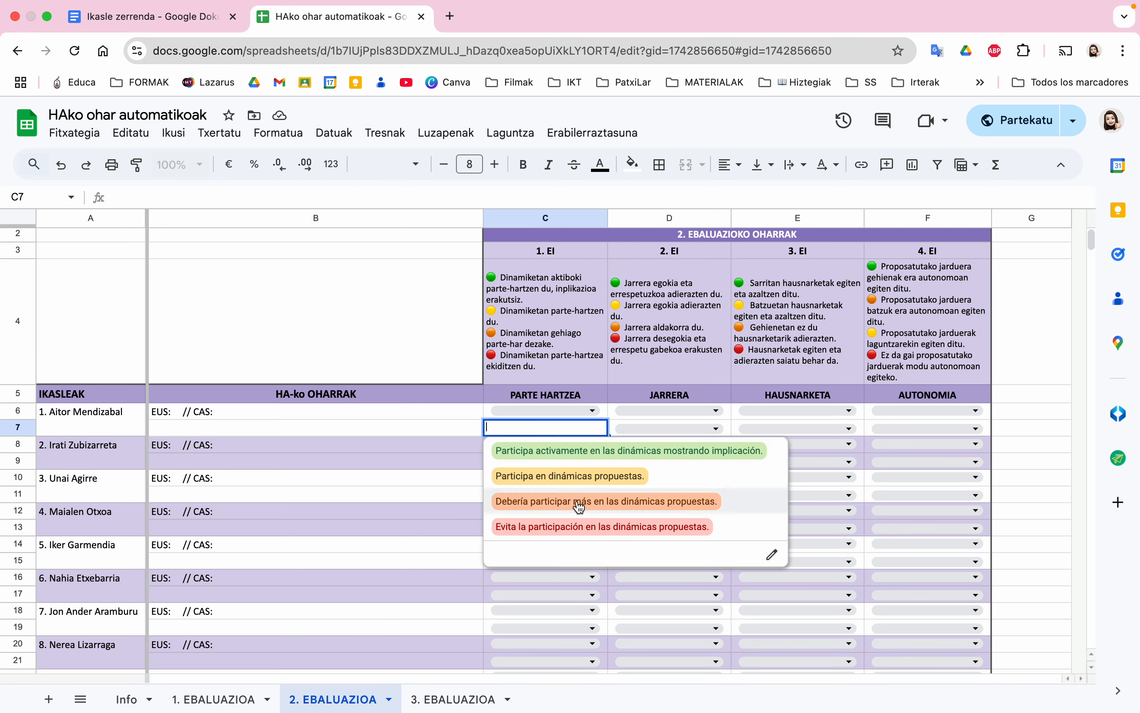
pyautogui.click(571, 381)
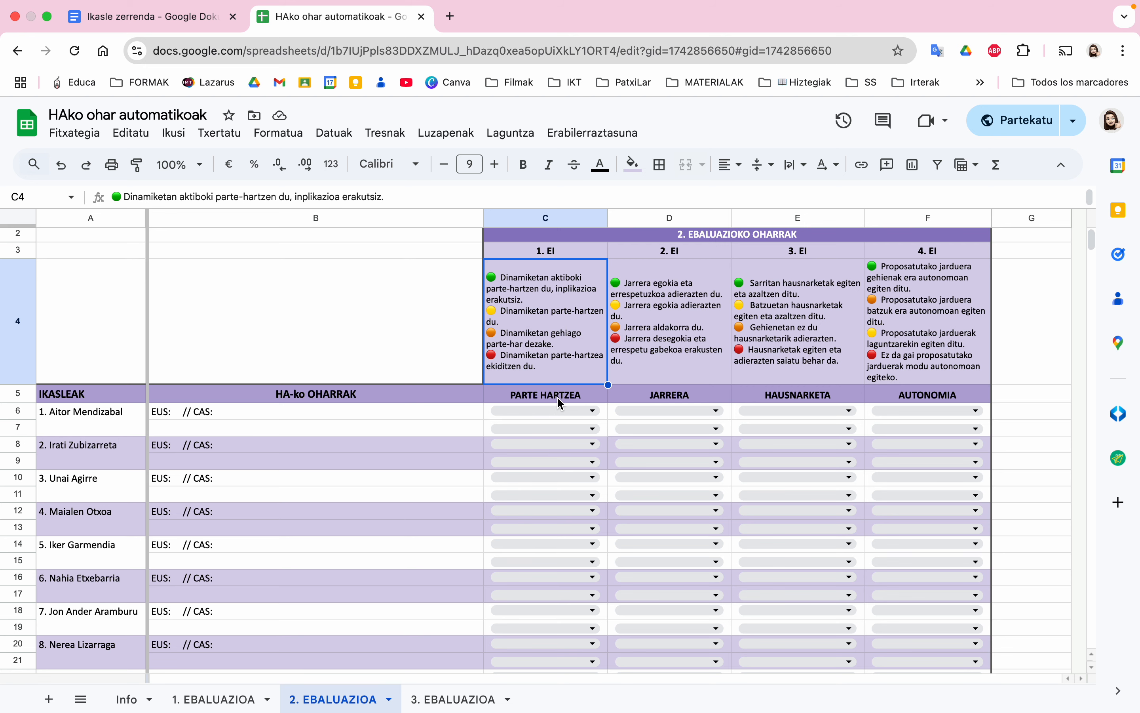
# - Choose "Dinamiketan aktiboki parte-hartzen du, inplikazioa erakutsiz." in C6 and "Jarrera egokia adierazten du." in D6
pyautogui.click(557, 403)
pyautogui.click(555, 409)
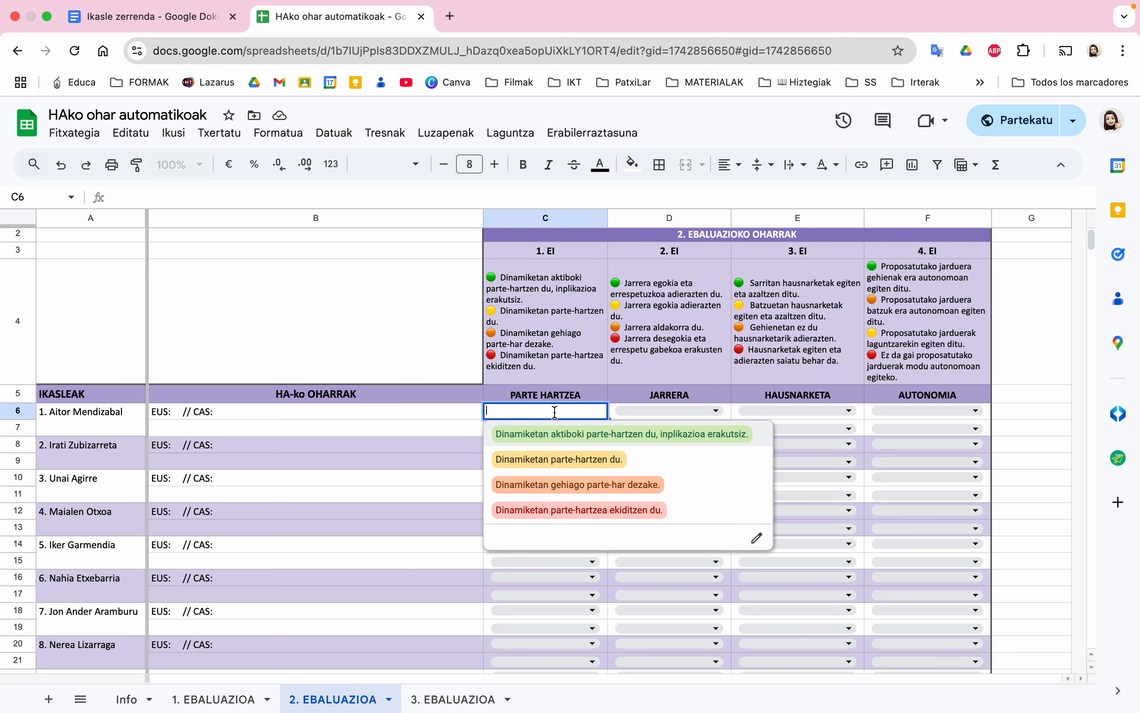
pyautogui.click(560, 434)
pyautogui.click(633, 418)
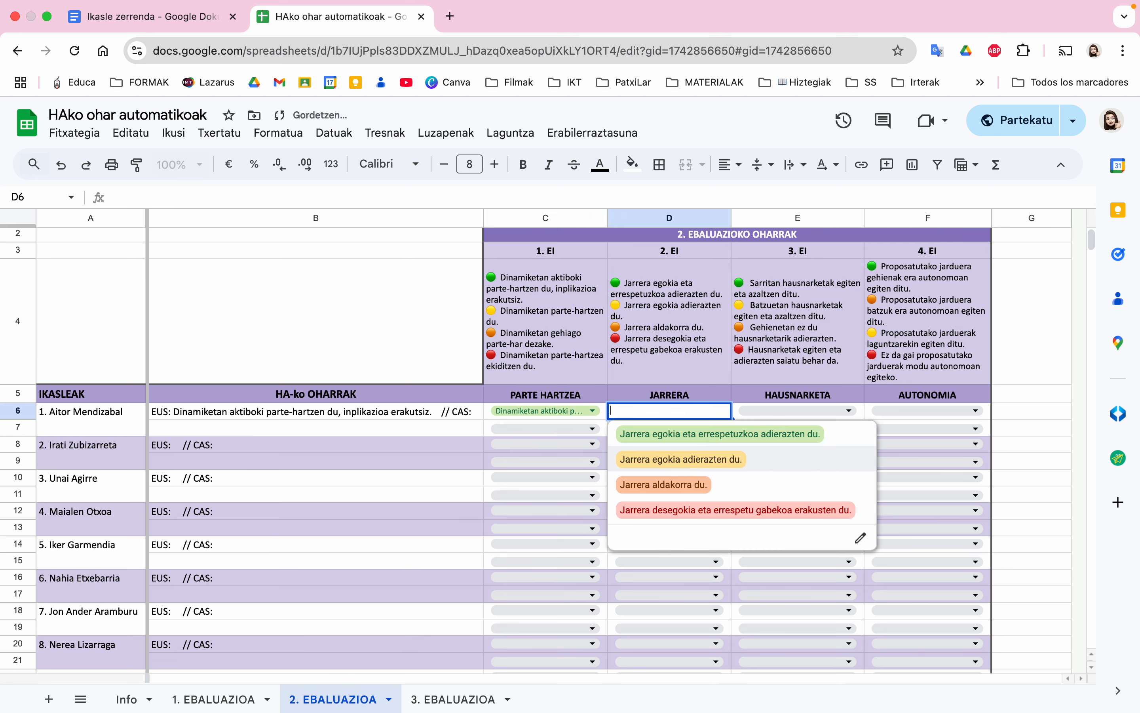
pyautogui.click(681, 459)
# - Choose "Hausnarketak egiten eta adierazten saiatu behar da." in E6 and "Proposatutako jarduerak laguntzarekin egiten ditu." in F6
pyautogui.click(796, 410)
pyautogui.click(777, 520)
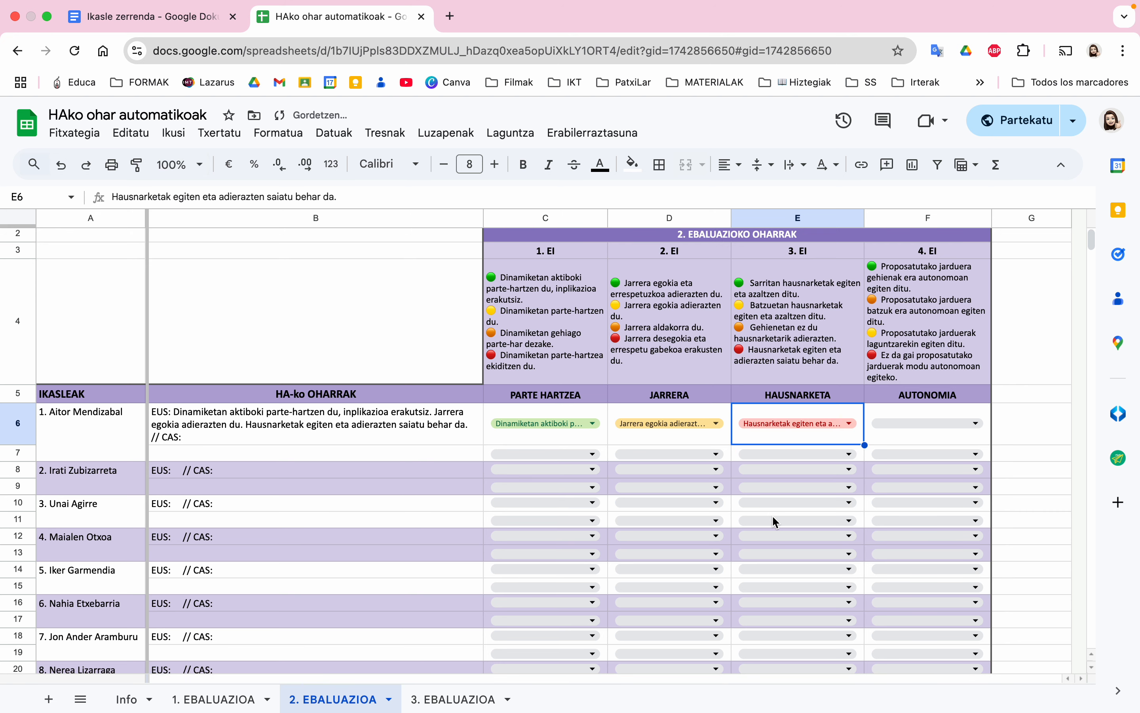
pyautogui.click(876, 424)
pyautogui.click(897, 514)
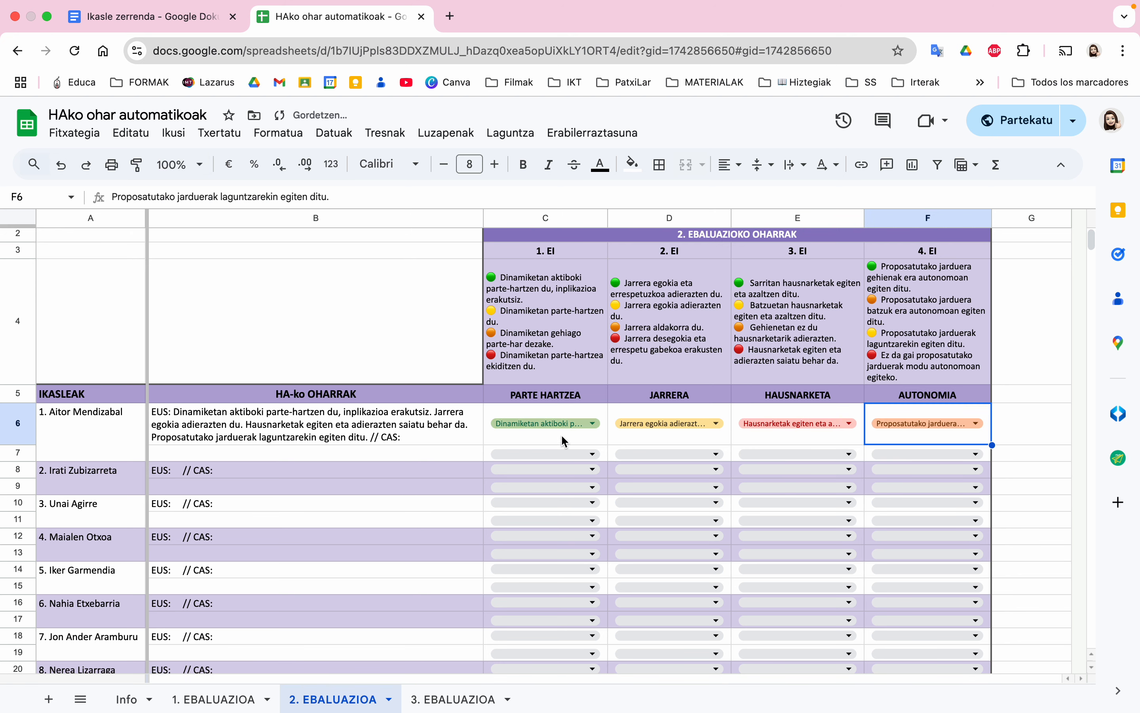
# - Choose "Participa activamente en las dinámicas mostrando implicación." in C7 and "Muestra una actitud adecuada." in D7
pyautogui.click(551, 454)
pyautogui.click(521, 475)
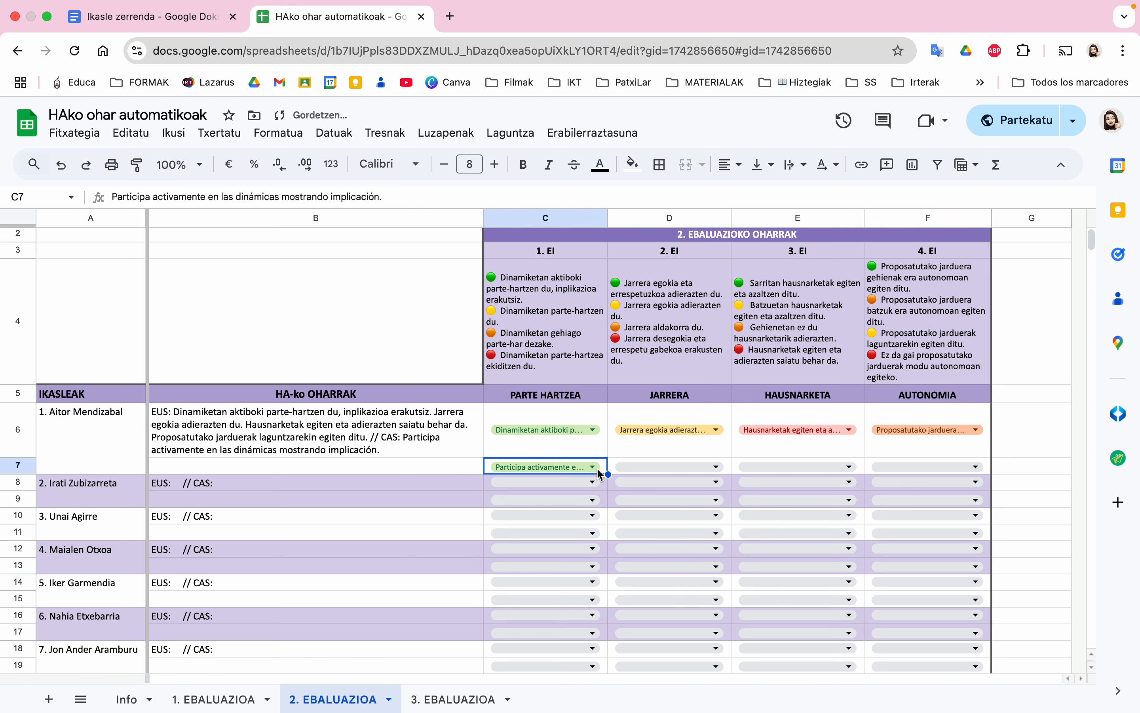
pyautogui.click(663, 465)
pyautogui.click(688, 515)
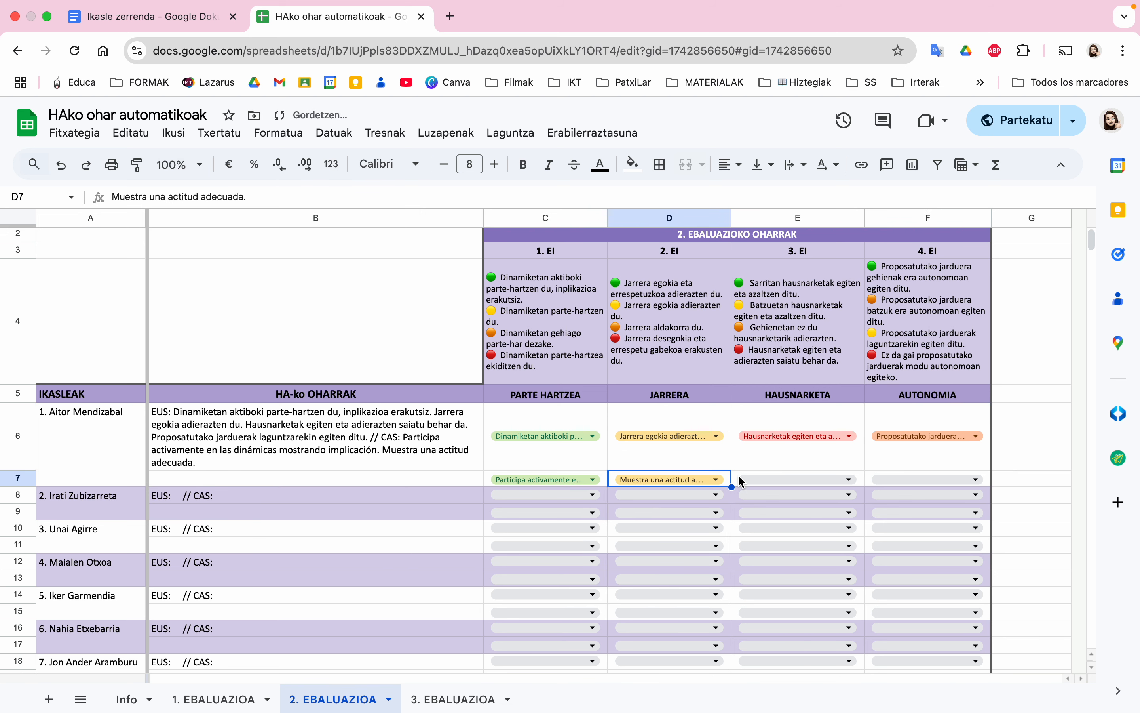
# - Choose "Debe intentar reflexionar y expresar sus conclusiones." in E7 and "Realiza las actividades propuestas con ayuda." in F7
pyautogui.click(786, 480)
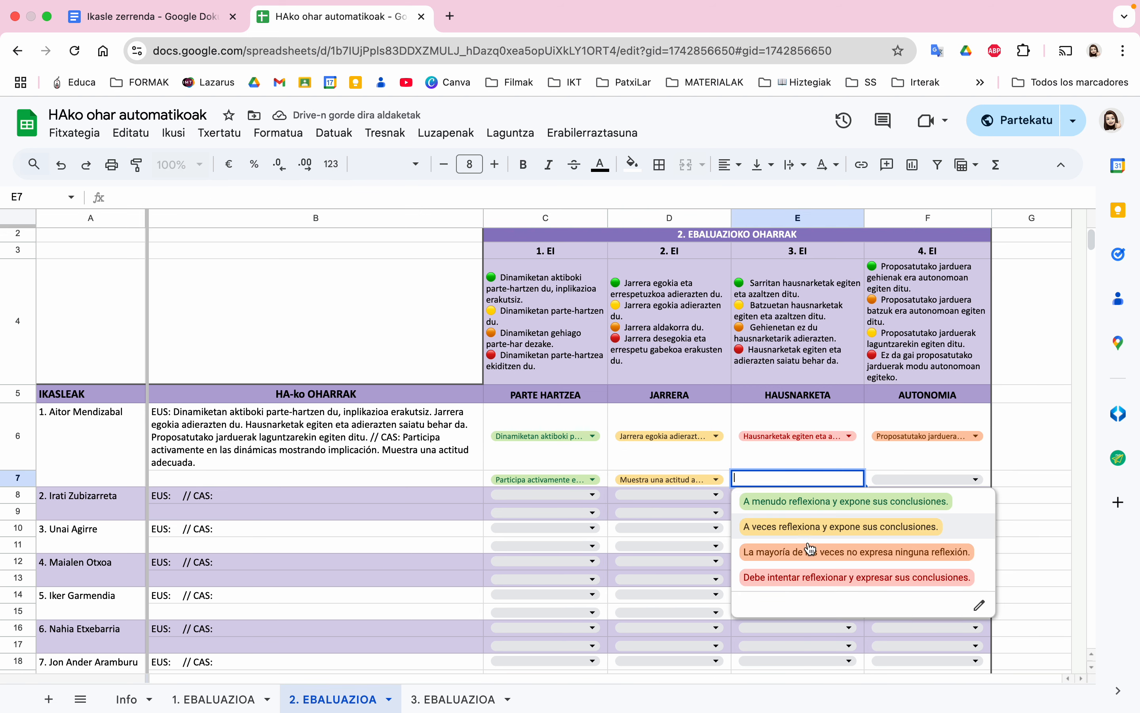
pyautogui.click(801, 577)
pyautogui.click(902, 478)
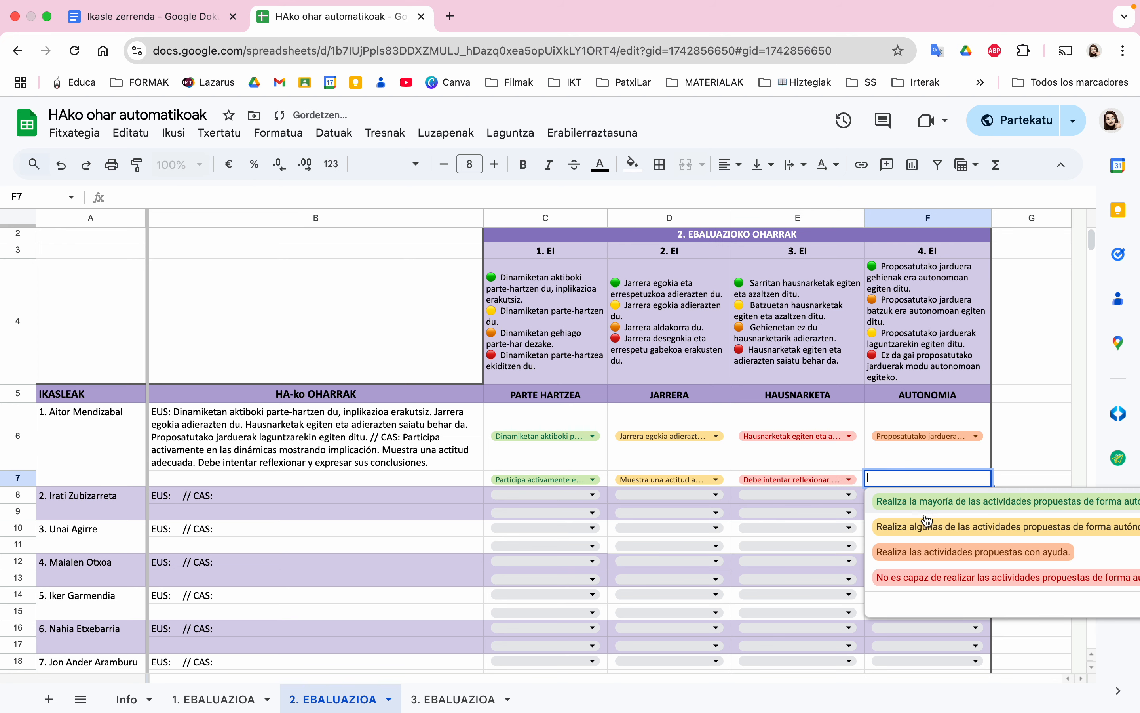
pyautogui.click(926, 546)
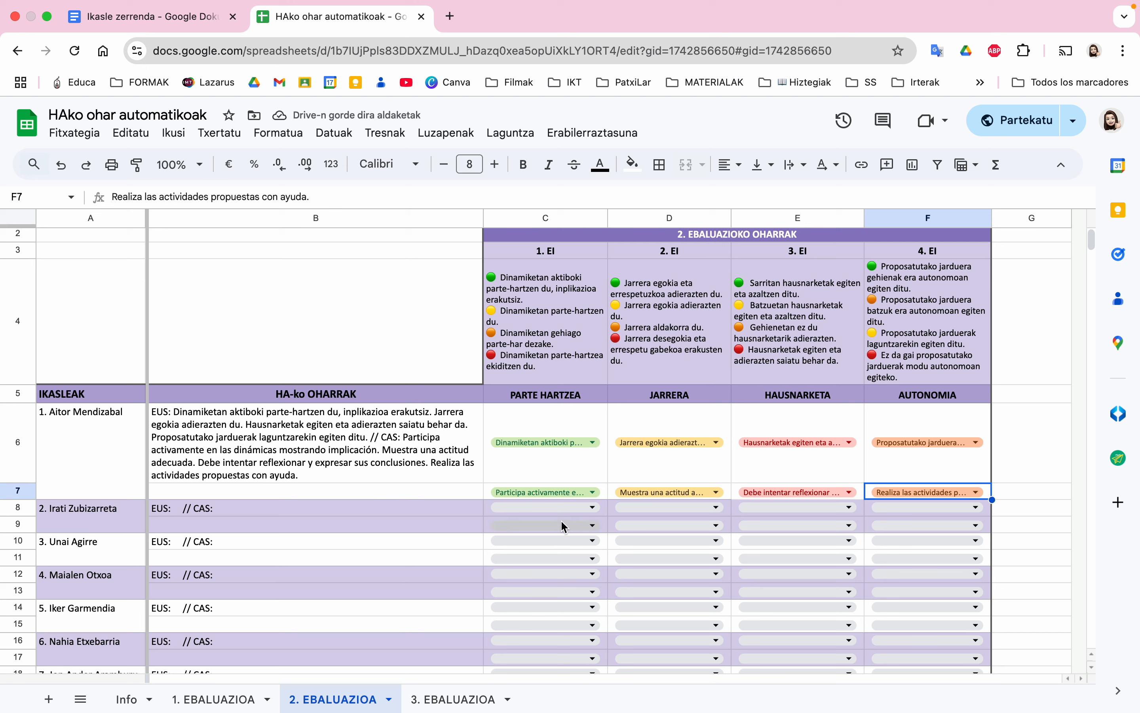
pyautogui.click(554, 508)
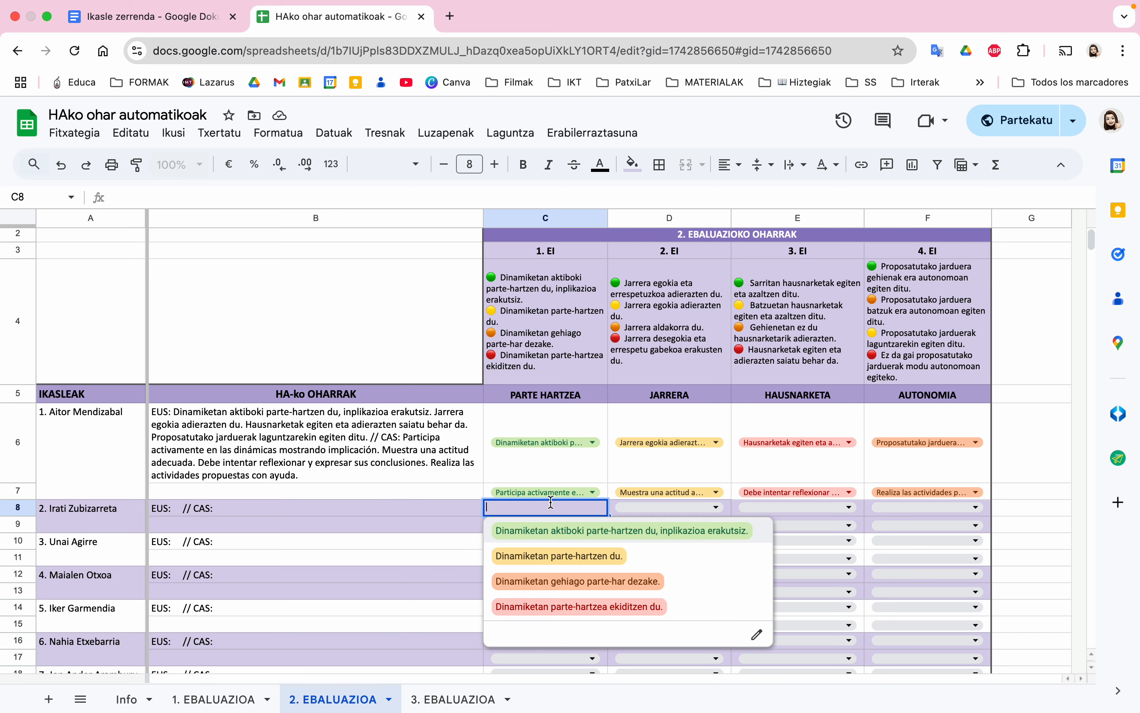
pyautogui.click(547, 473)
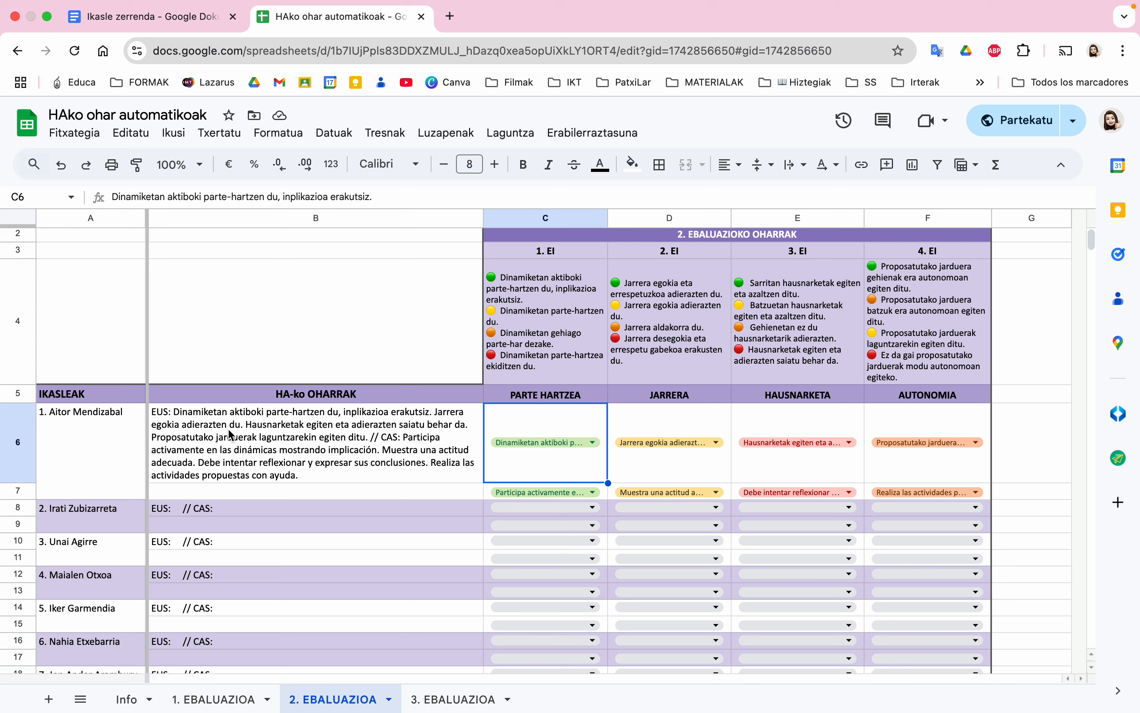
# - Try a regular copy and paste of the first student's comment from B6 into B4, and undo it
pyautogui.click(228, 453)
pyautogui.rightClick(228, 454)
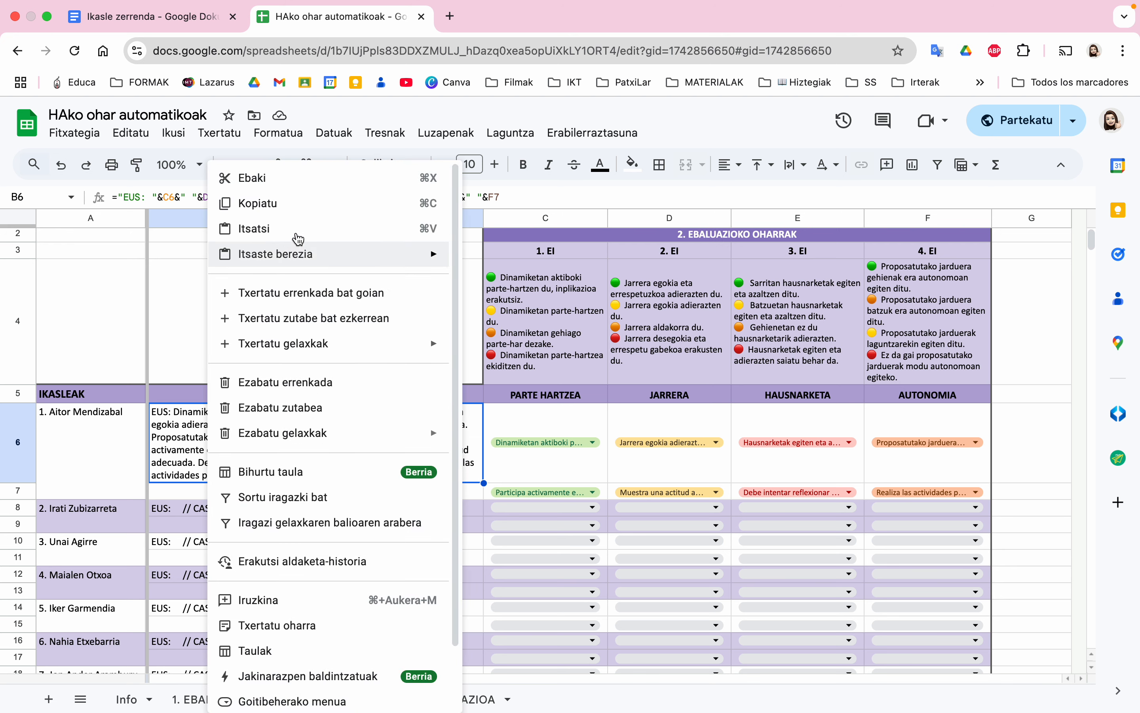
pyautogui.click(289, 215)
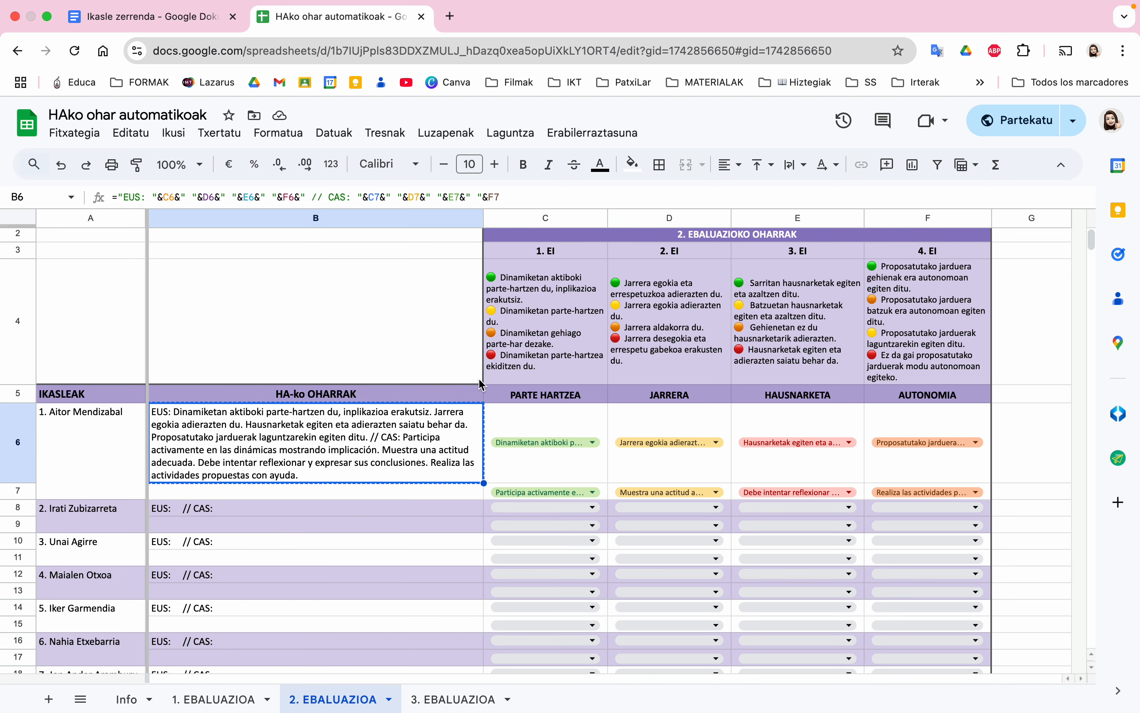
pyautogui.click(280, 303)
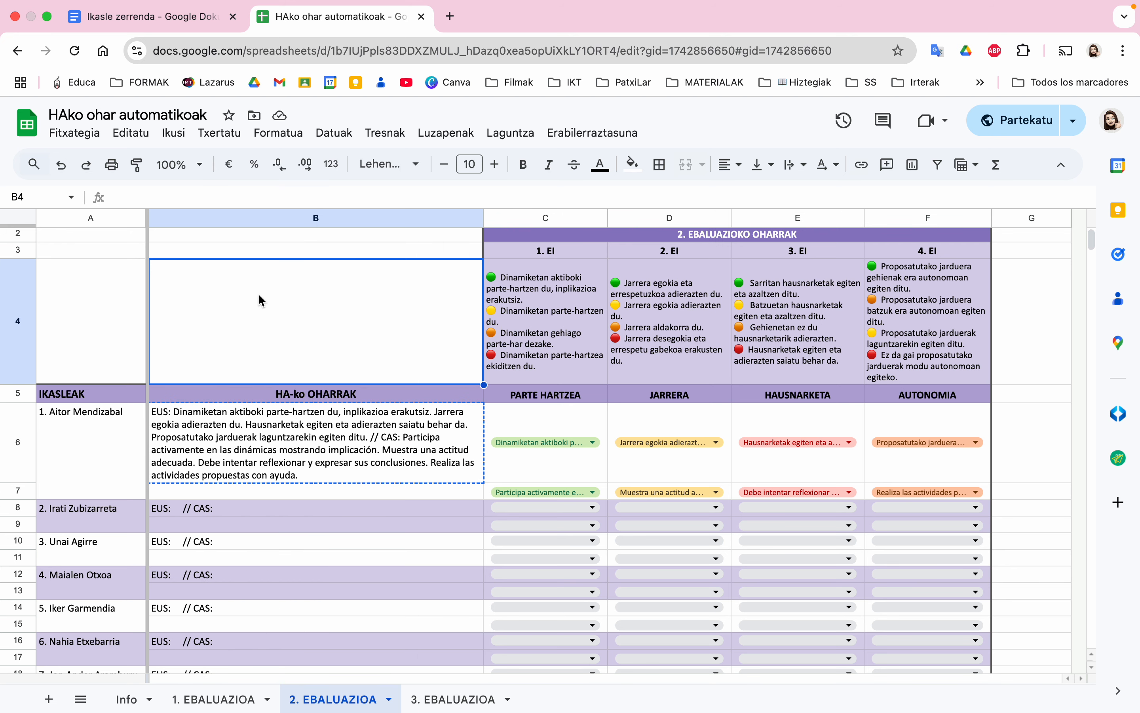
pyautogui.rightClick(259, 295)
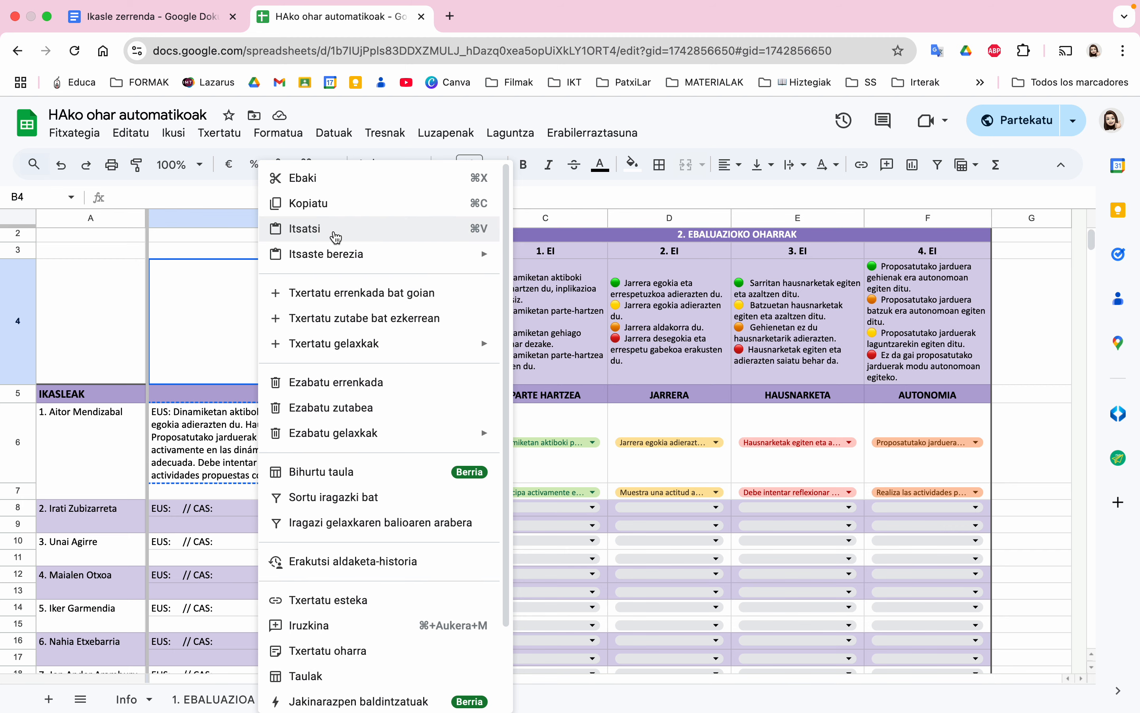
pyautogui.click(333, 230)
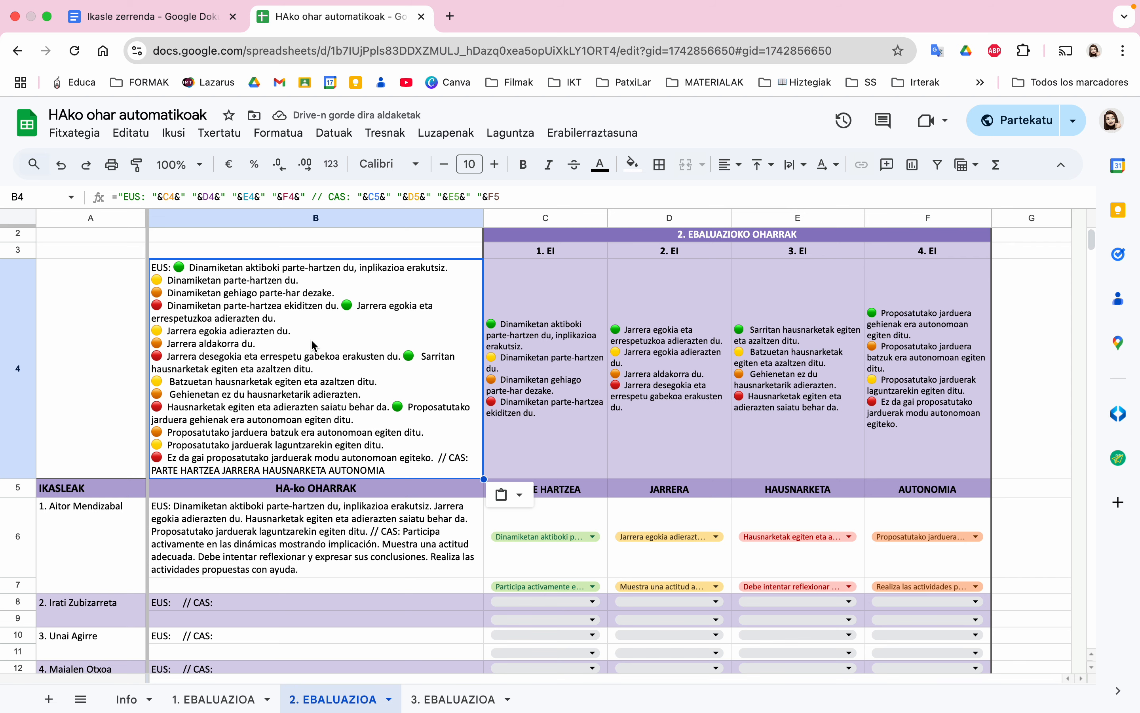
pyautogui.press('super+z')
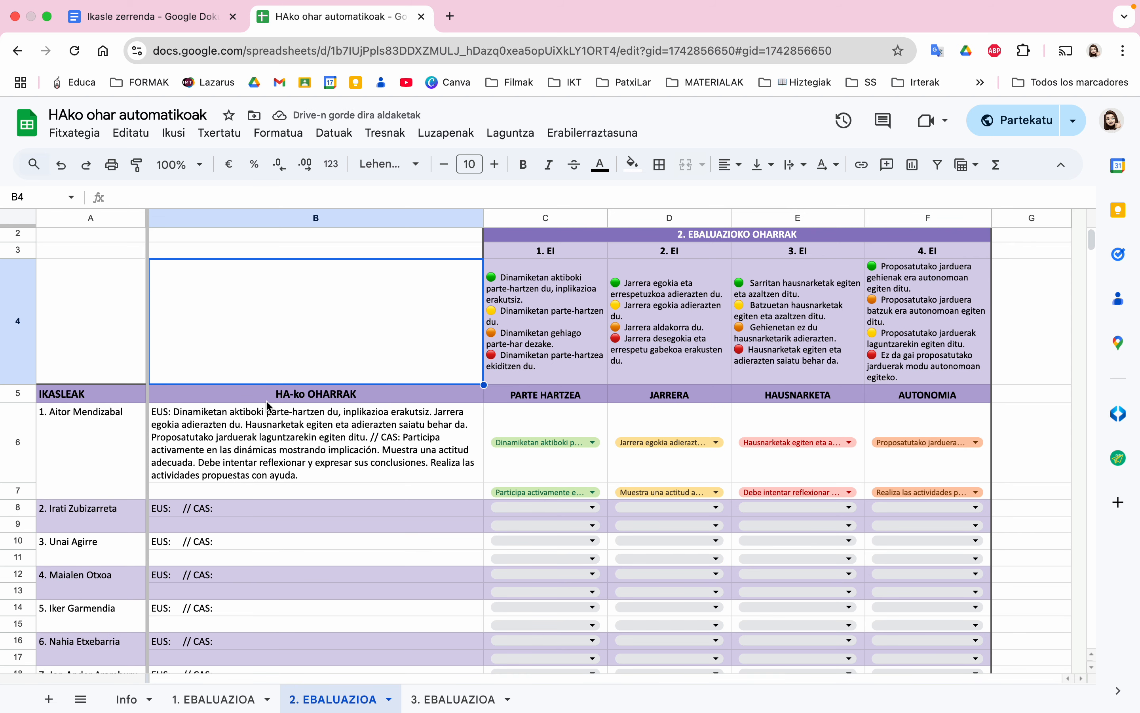
# - Copy the first student's comment from B6, paste it into B4 as values only, and open B4 to check its plain text
pyautogui.click(292, 465)
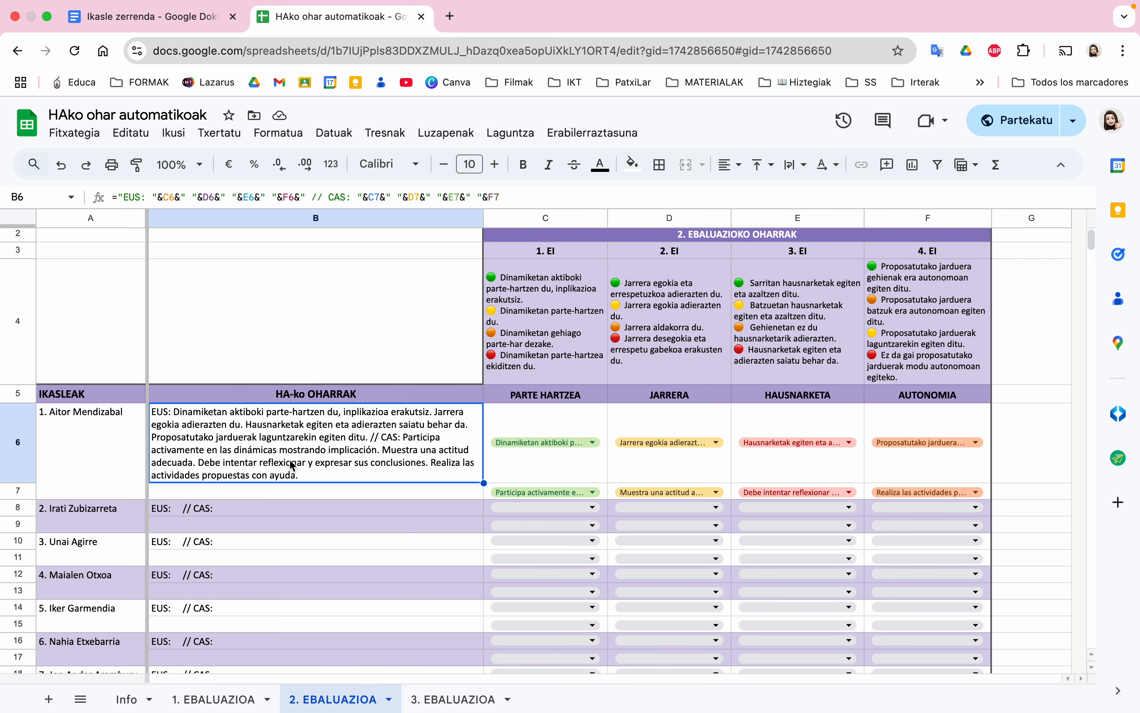
pyautogui.rightClick(290, 464)
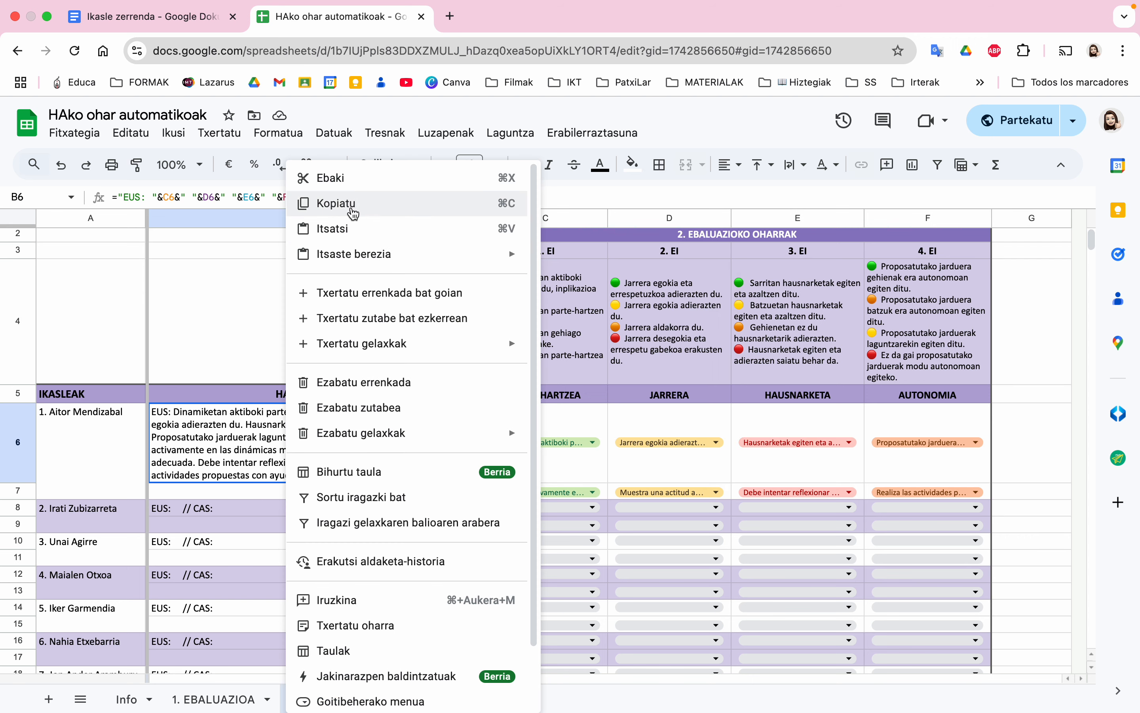
pyautogui.click(351, 205)
pyautogui.click(271, 283)
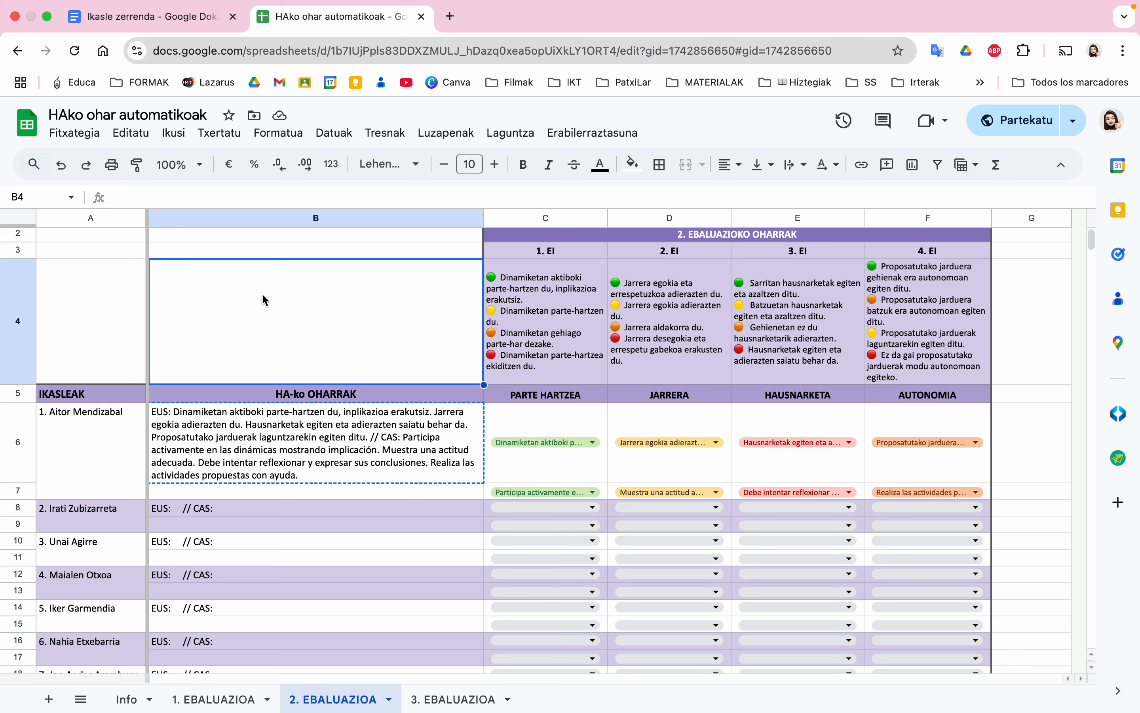
pyautogui.rightClick(252, 305)
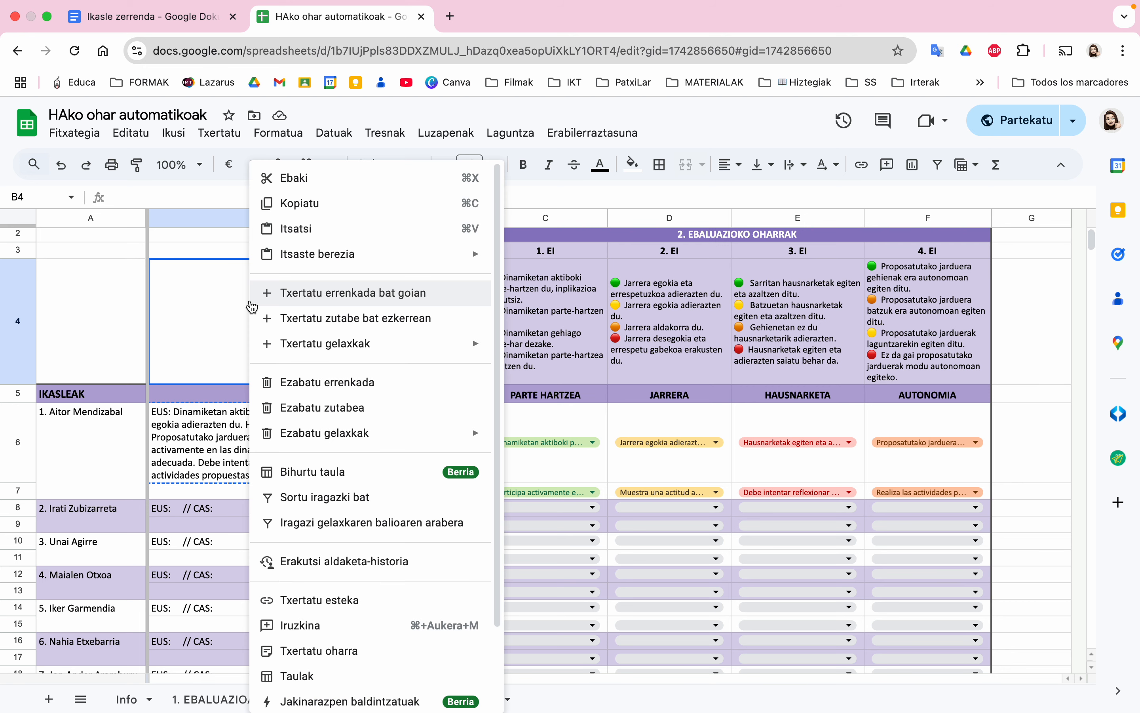
pyautogui.moveTo(329, 259)
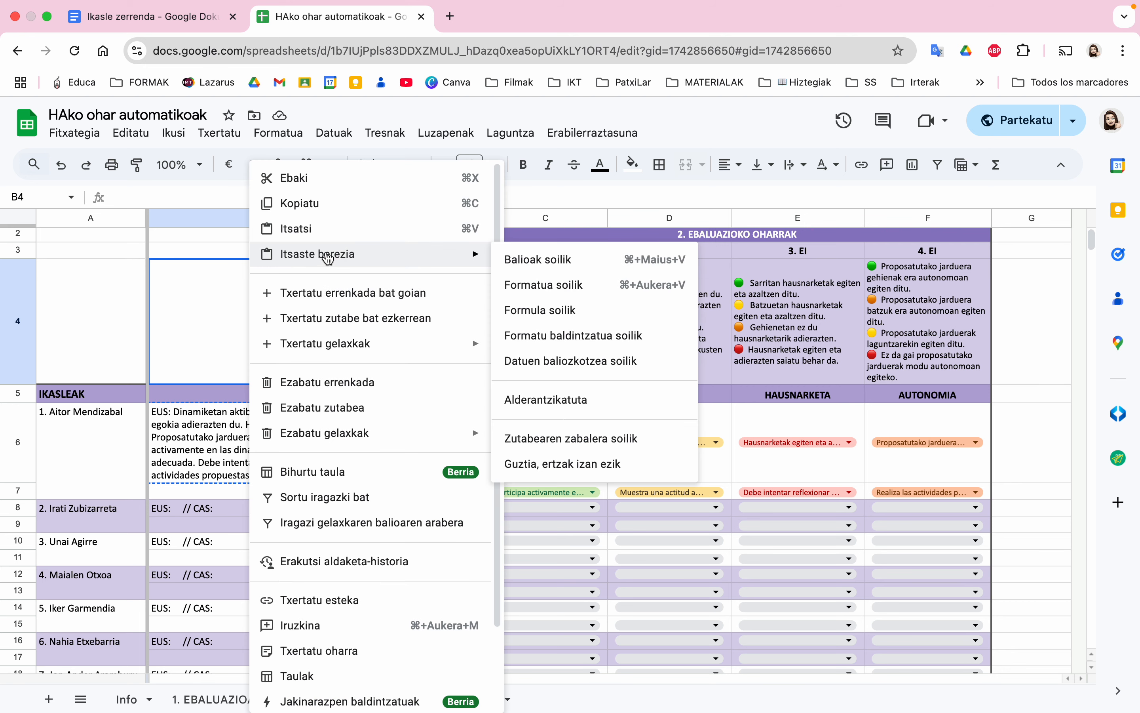
pyautogui.moveTo(432, 257)
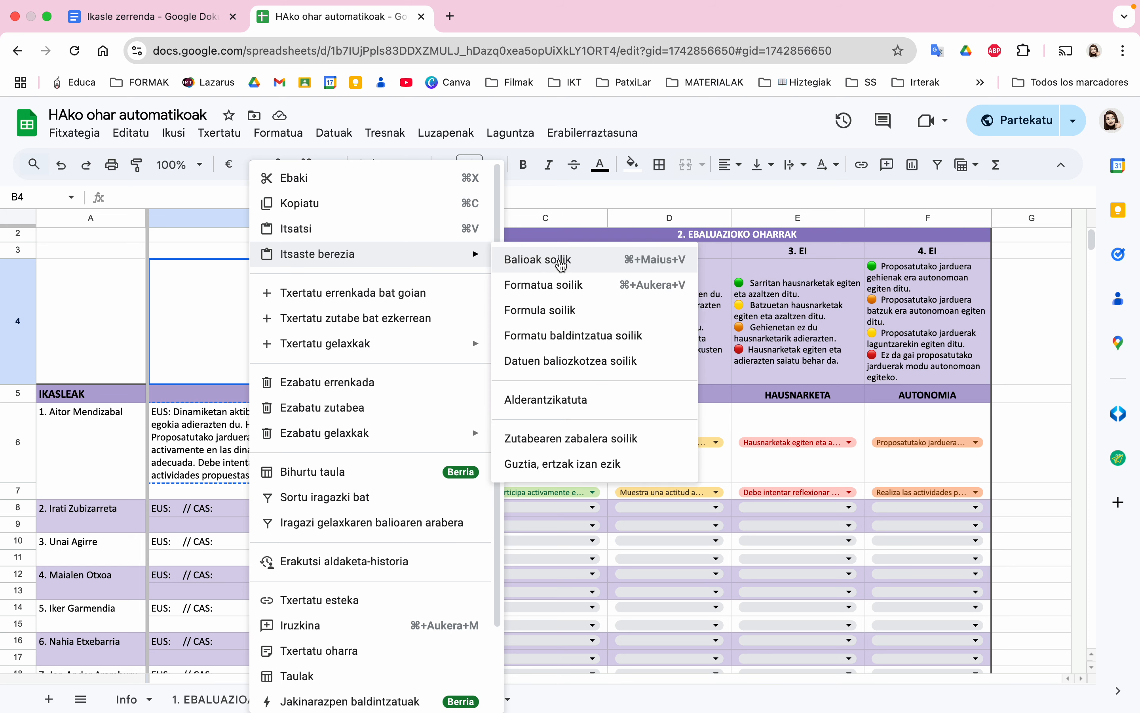
pyautogui.click(562, 261)
pyautogui.doubleClick(334, 361)
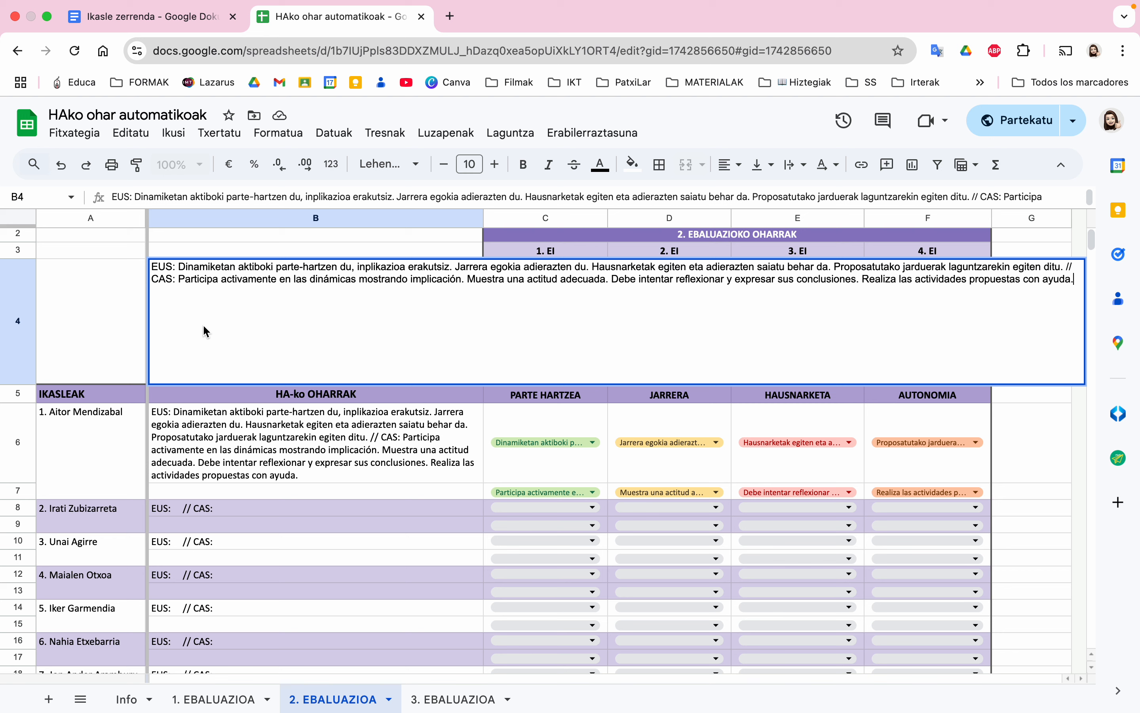
pyautogui.click(270, 278)
pyautogui.press('Escape')
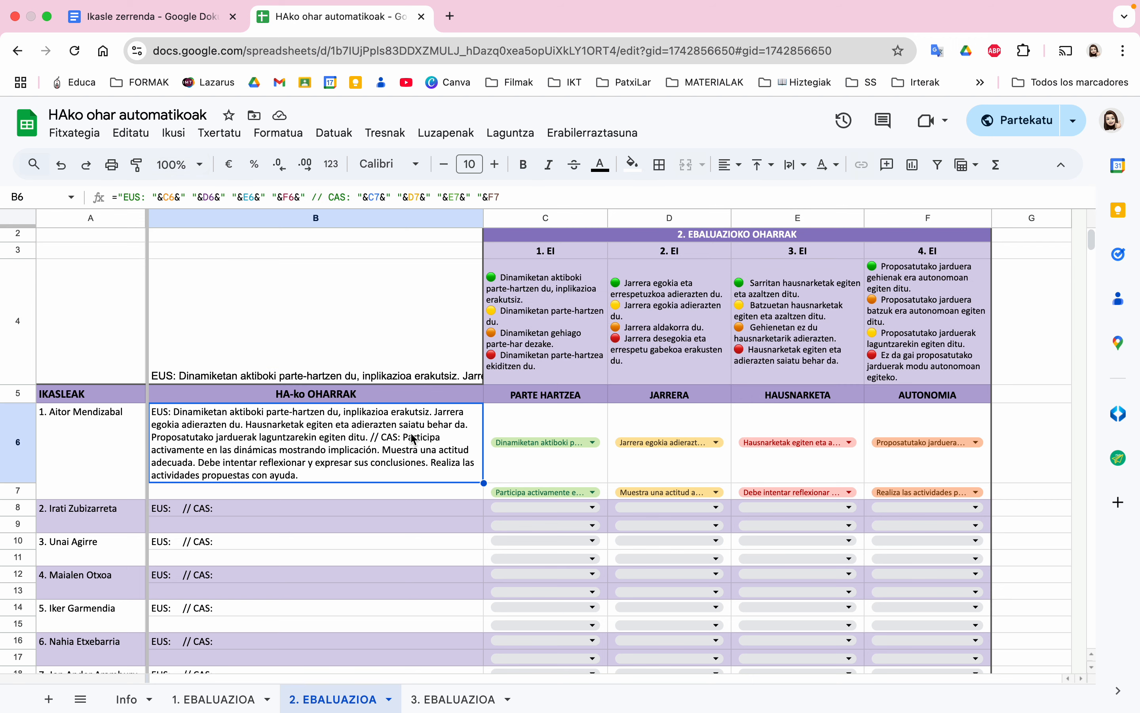
# - Clear the pasted comment from B4 and all of the first student's dropdown selections in C6:F7
pyautogui.press('Delete')
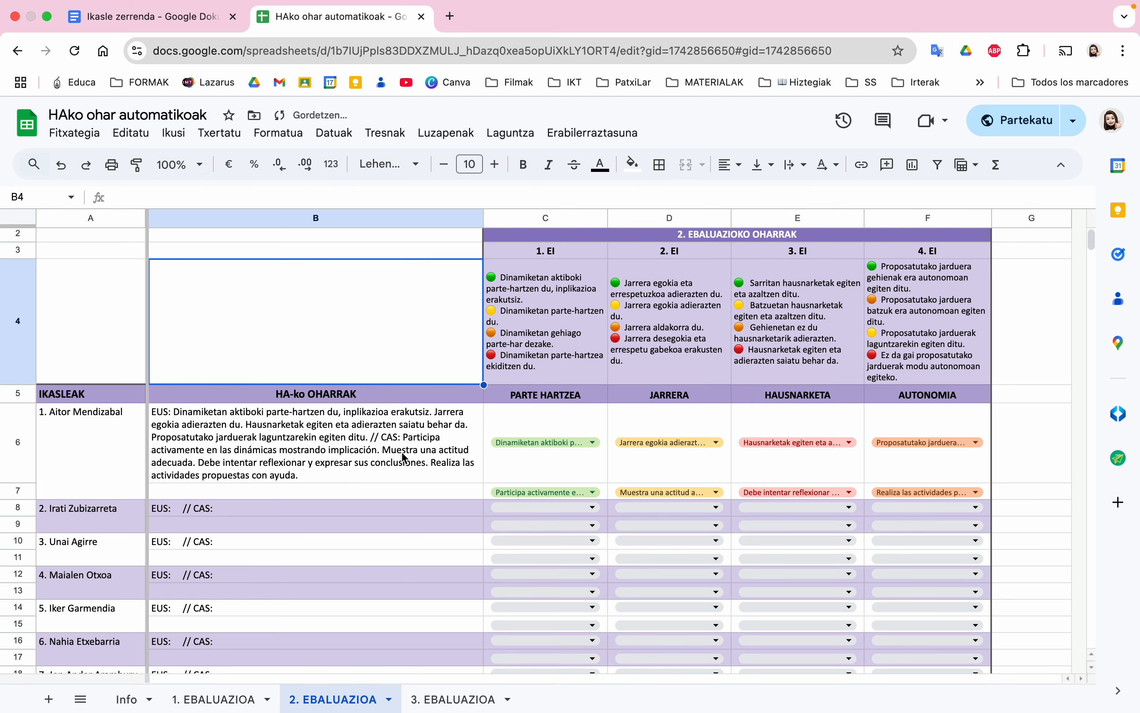
pyautogui.click(603, 493)
pyautogui.press('Delete')
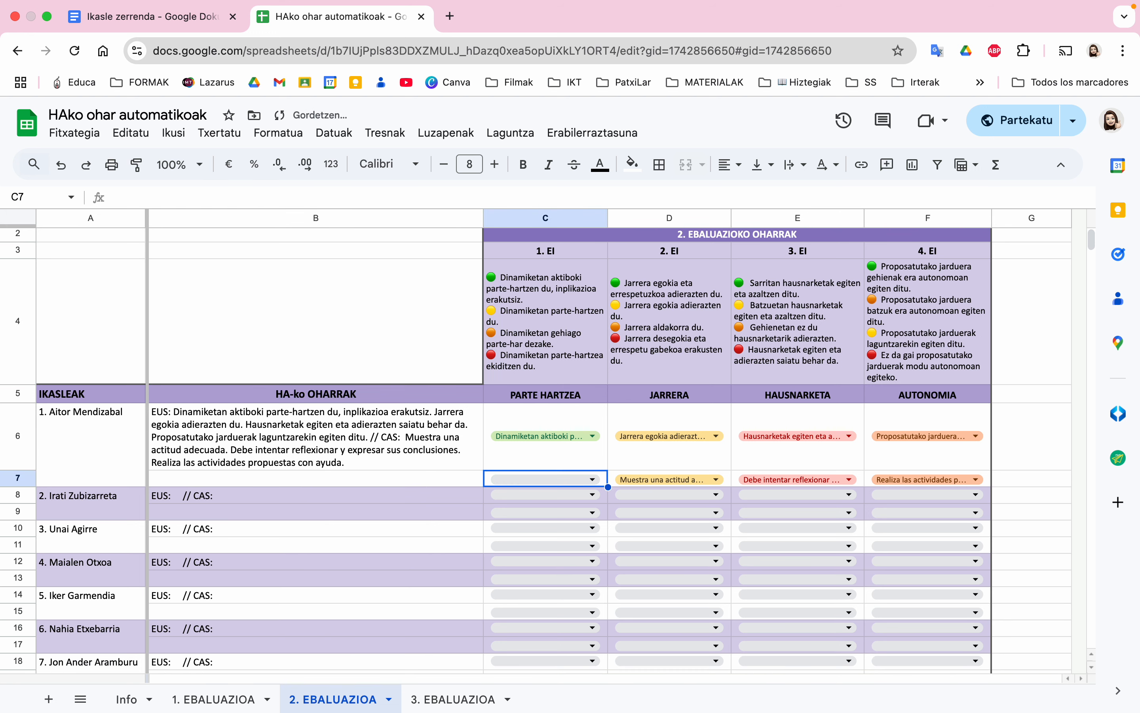
pyautogui.click(728, 484)
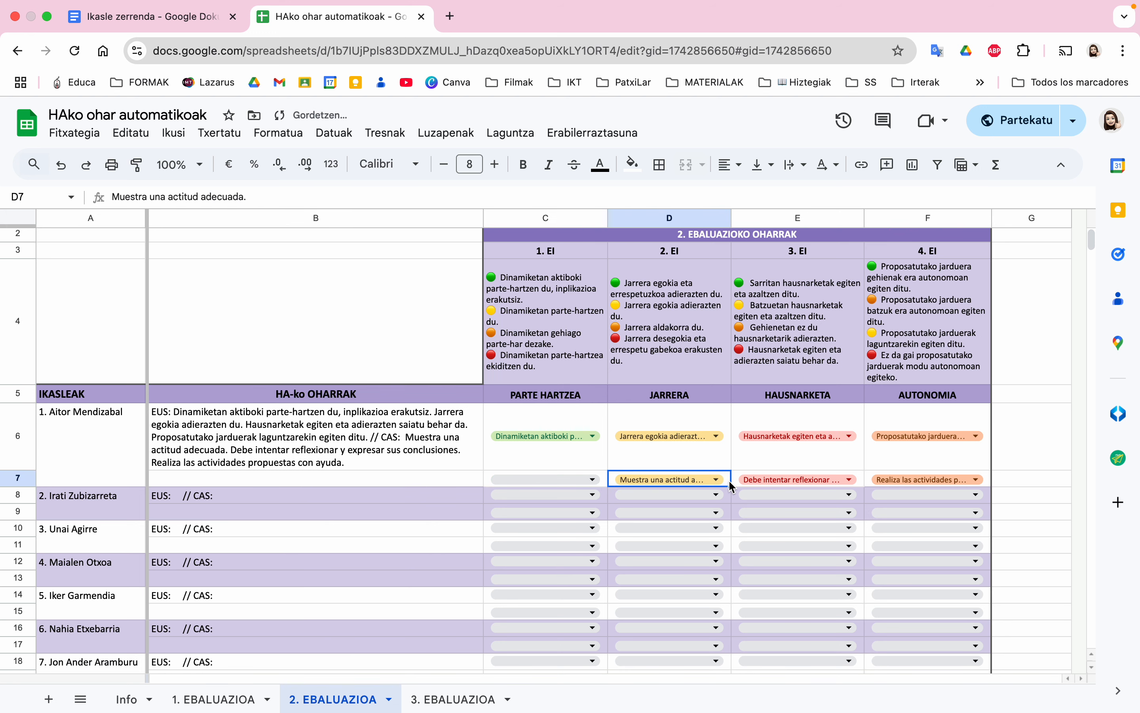
pyautogui.press('Delete')
pyautogui.click(819, 452)
pyautogui.press('Delete')
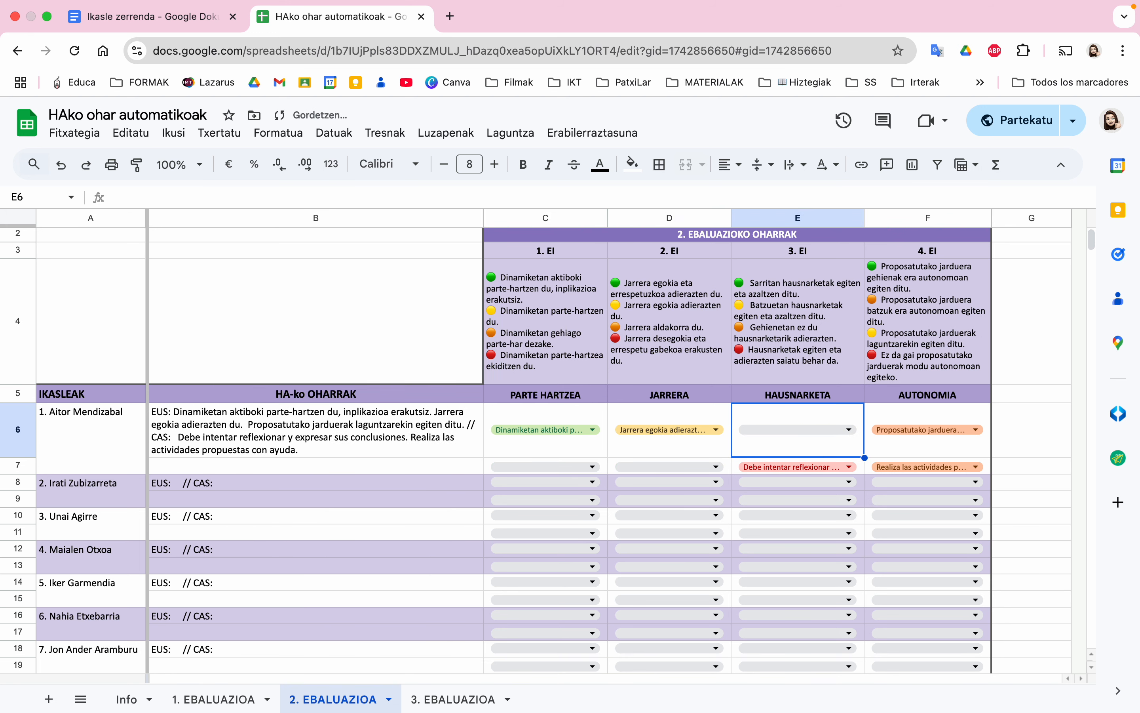
pyautogui.moveTo(523, 446); pyautogui.dragTo(927, 460)
pyautogui.press('Delete')
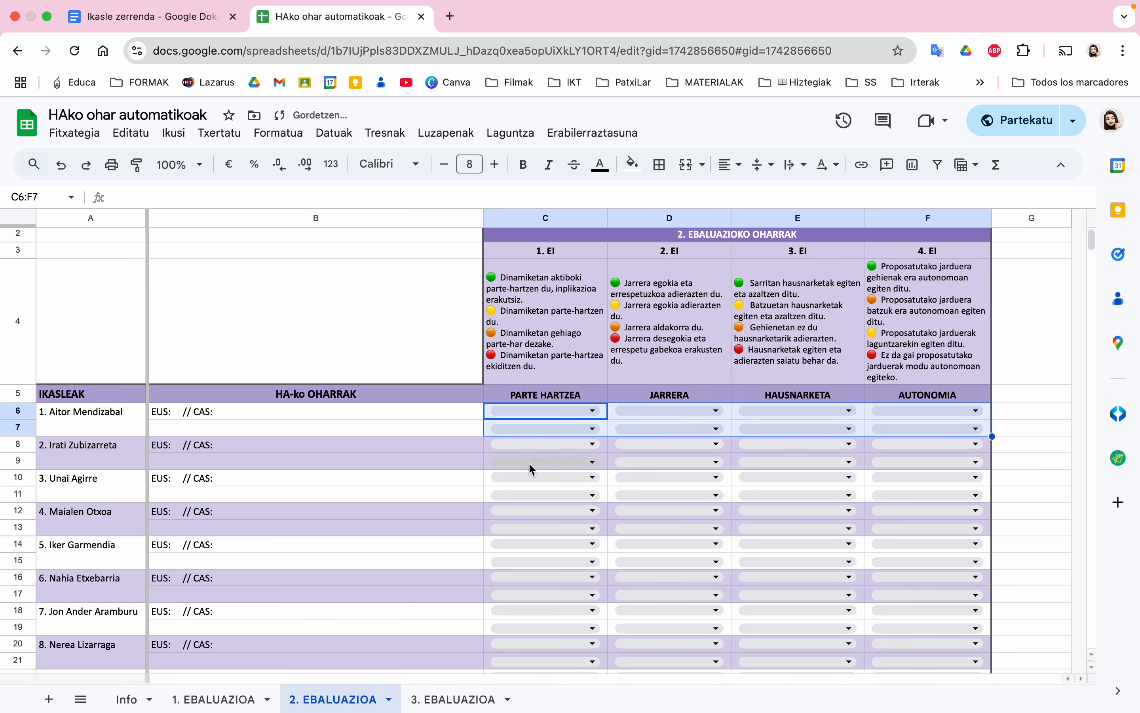
# - Review the PARTE HARTZEA criteria in C4 and open the data validation rules of the C6 dropdown
pyautogui.click(413, 461)
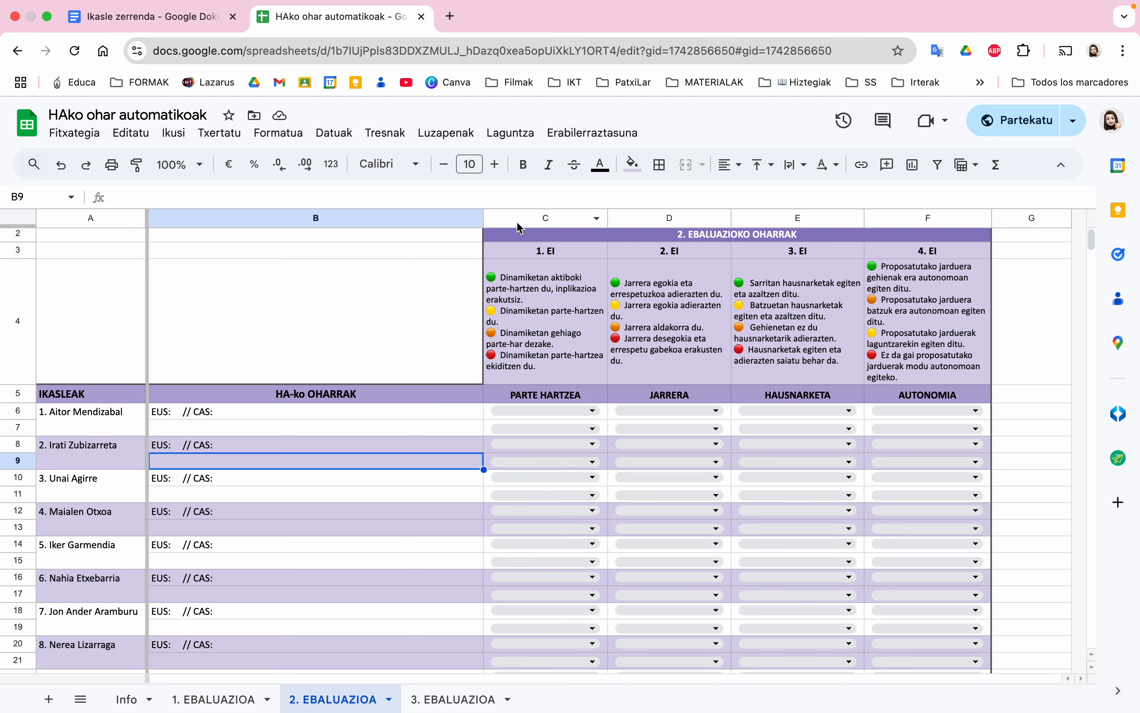
pyautogui.click(524, 291)
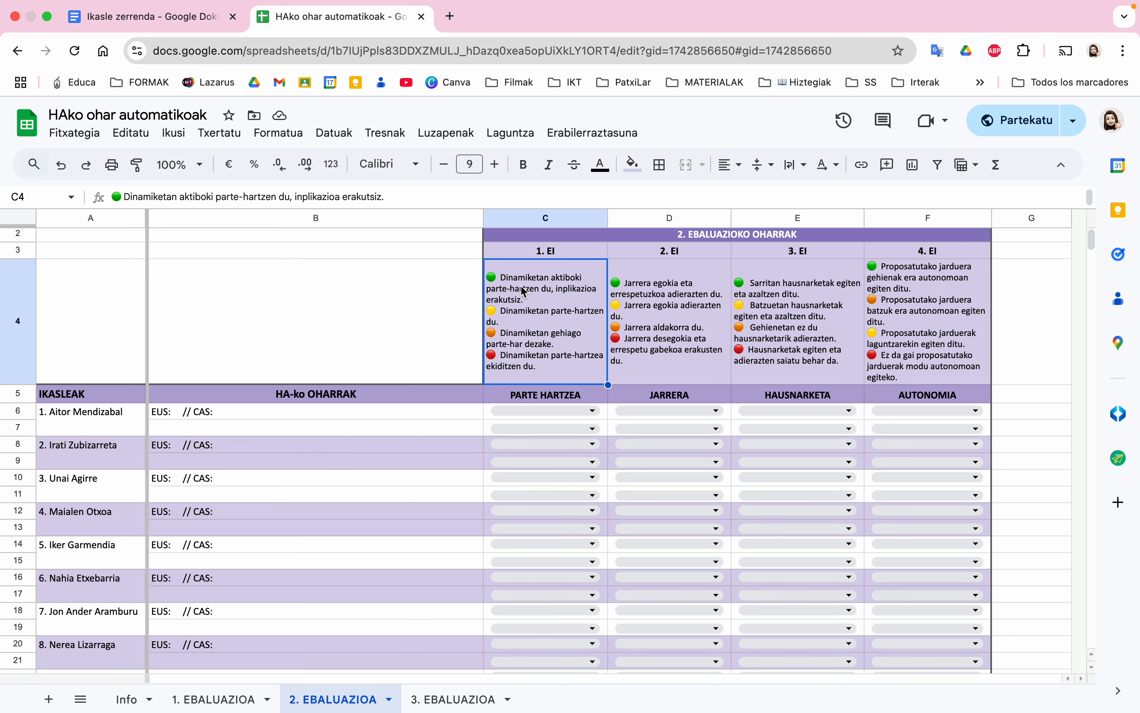
pyautogui.click(584, 411)
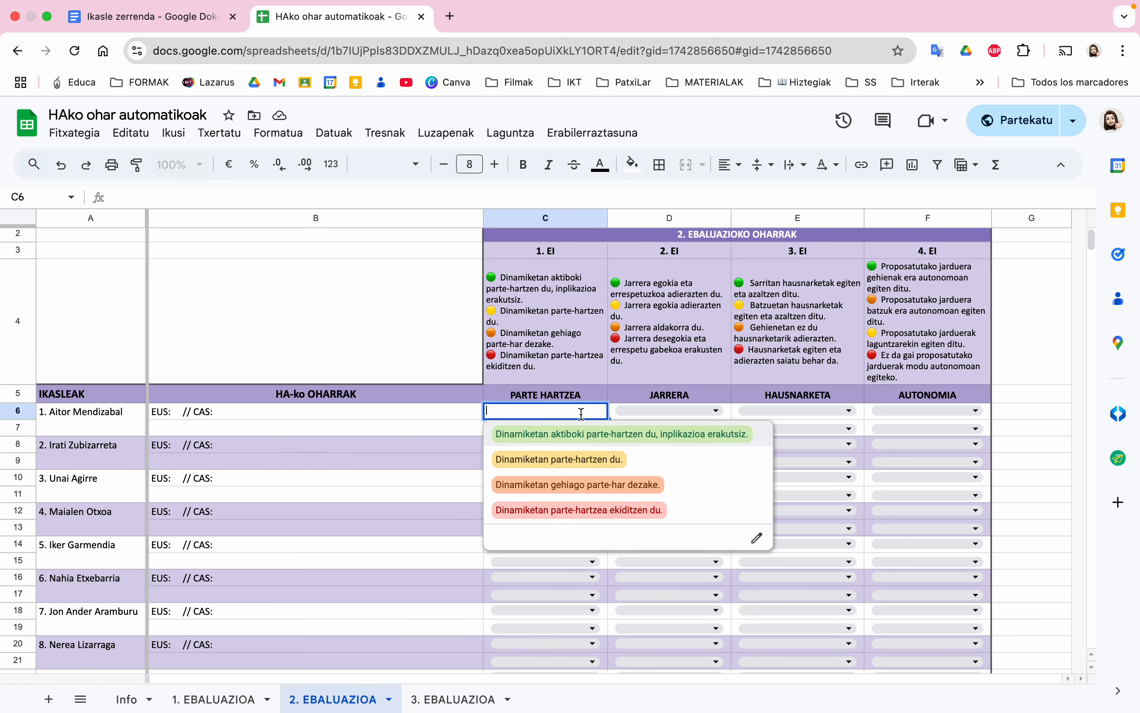
pyautogui.click(758, 541)
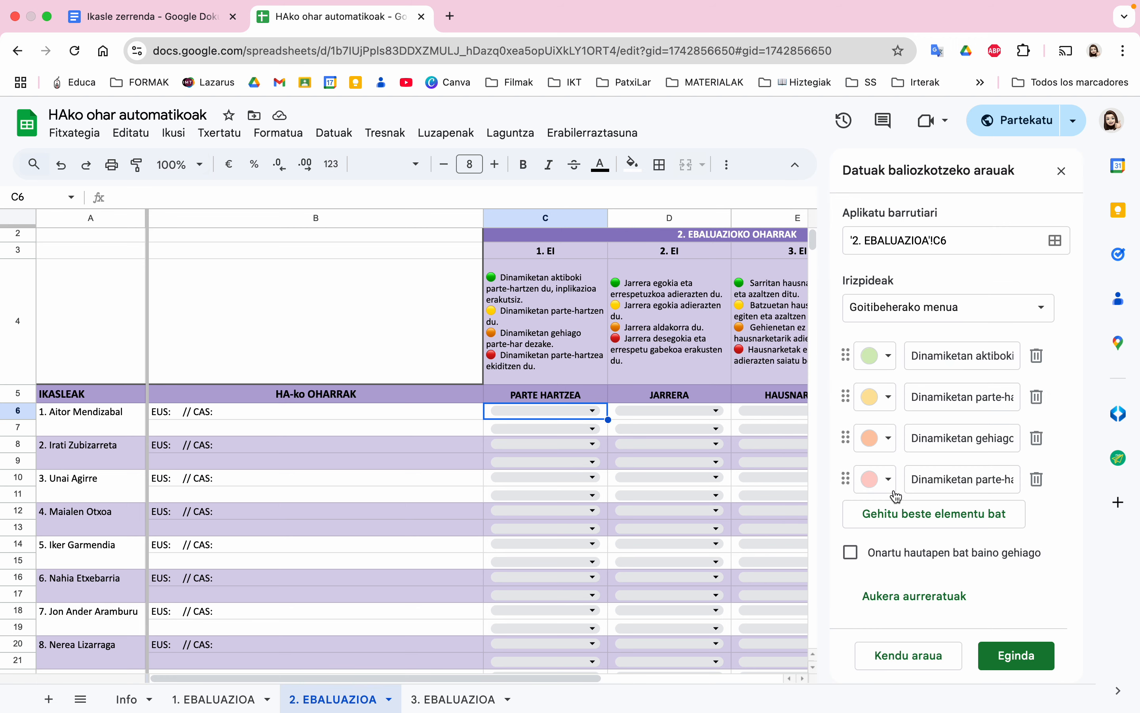
# - Try adding another option to the C6 dropdown, view its colour choices, and remove the new option
pyautogui.click(937, 517)
pyautogui.click(881, 520)
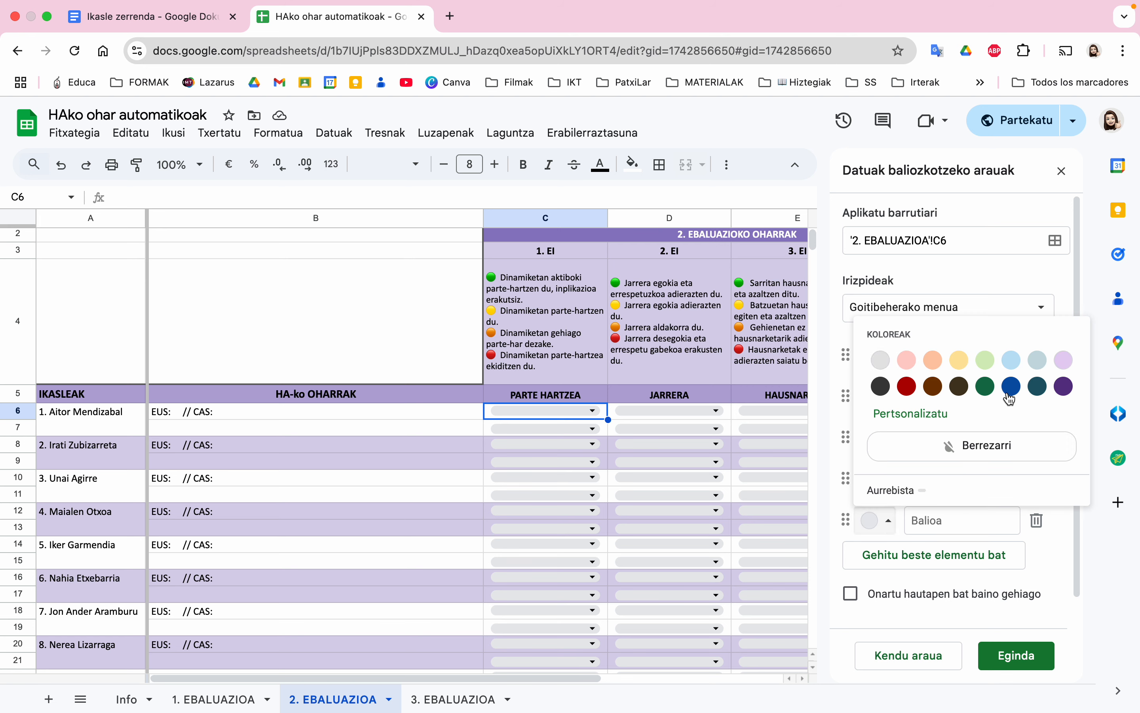
pyautogui.click(1039, 524)
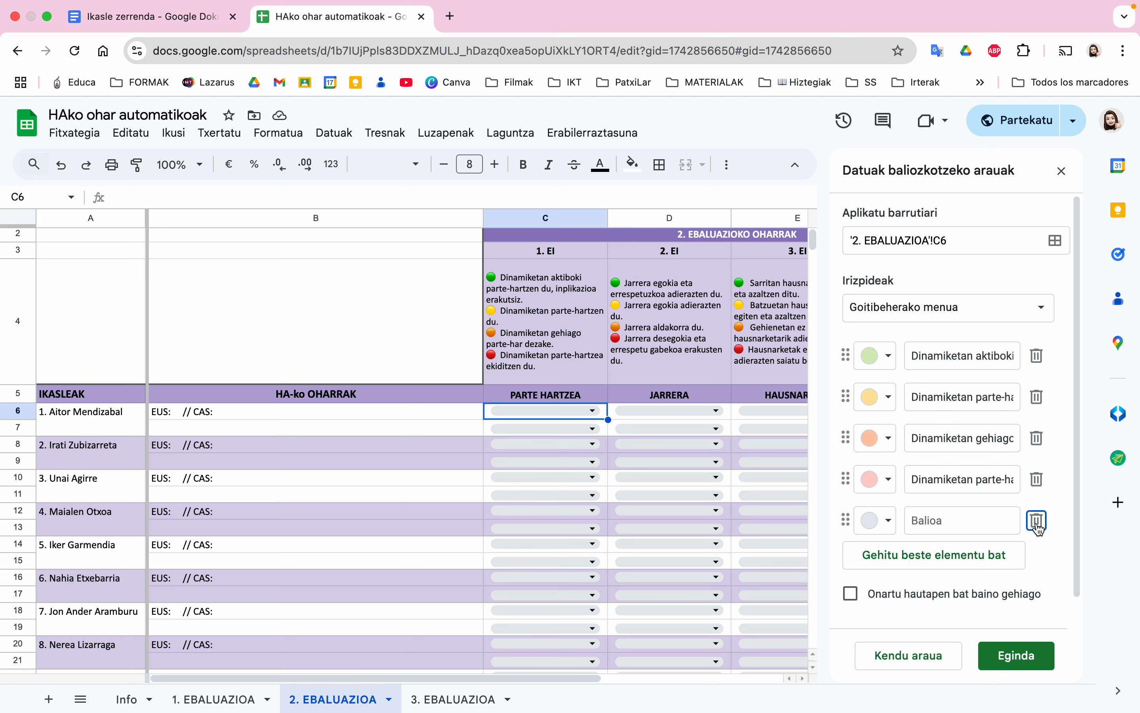
pyautogui.click(1039, 525)
# - Examine the text of the dropdown's first option and close the data validation rules without editing them
pyautogui.click(944, 363)
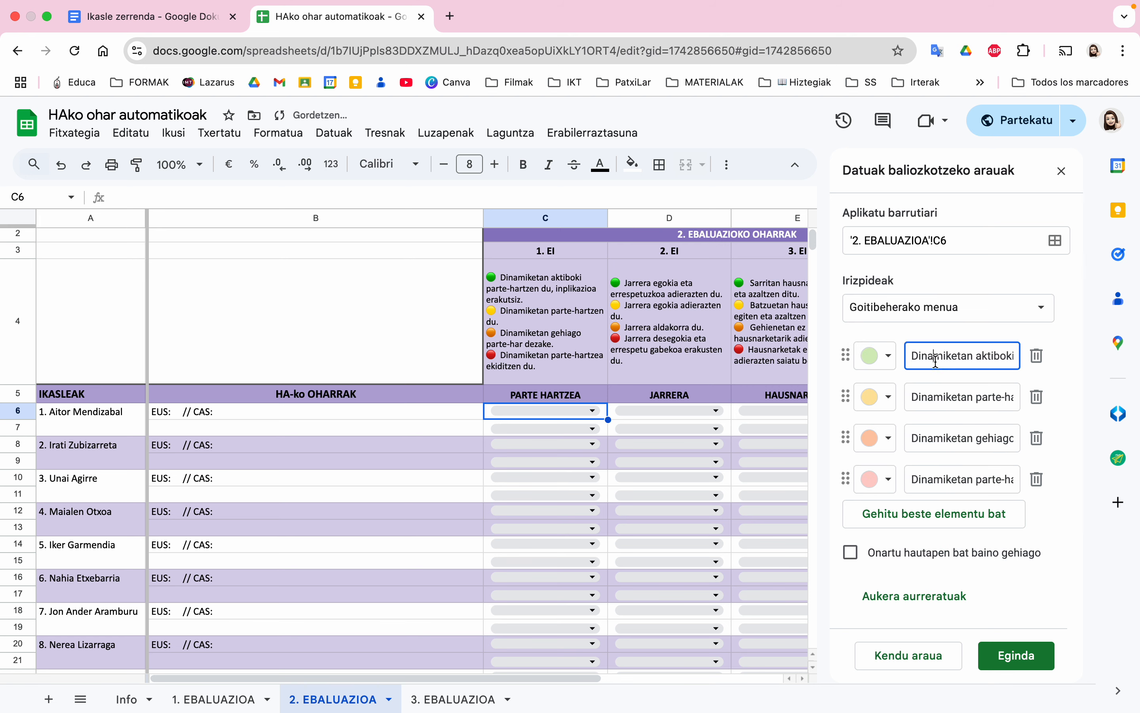
pyautogui.doubleClick(959, 361)
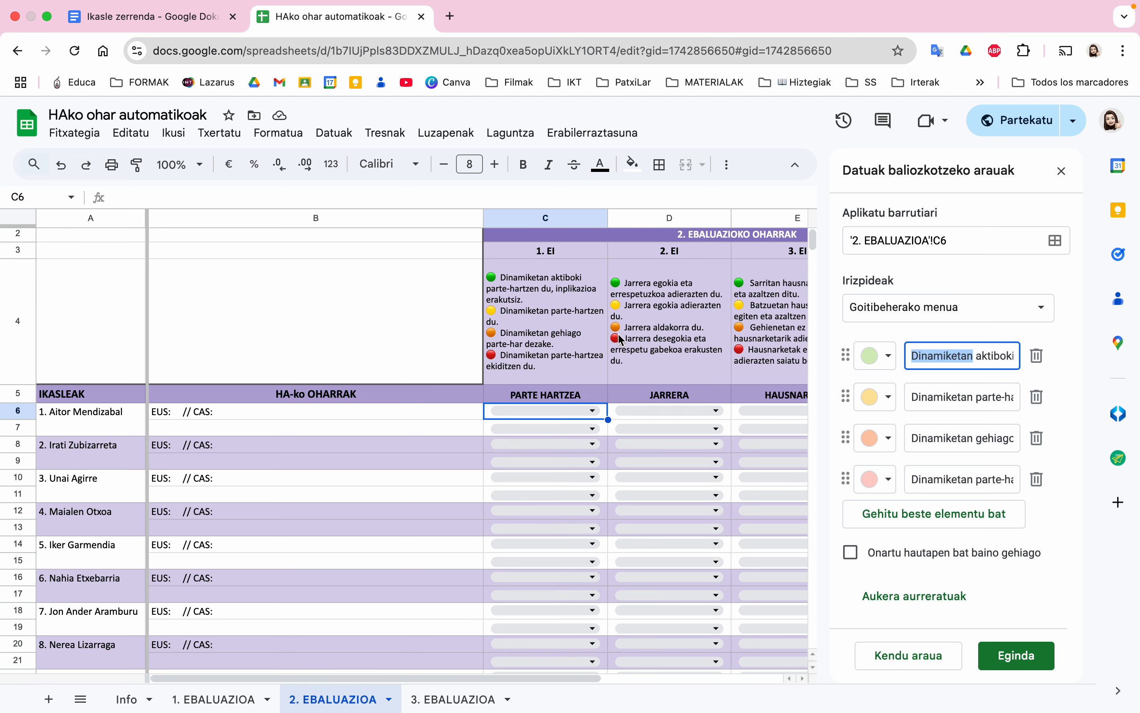
pyautogui.click(1066, 174)
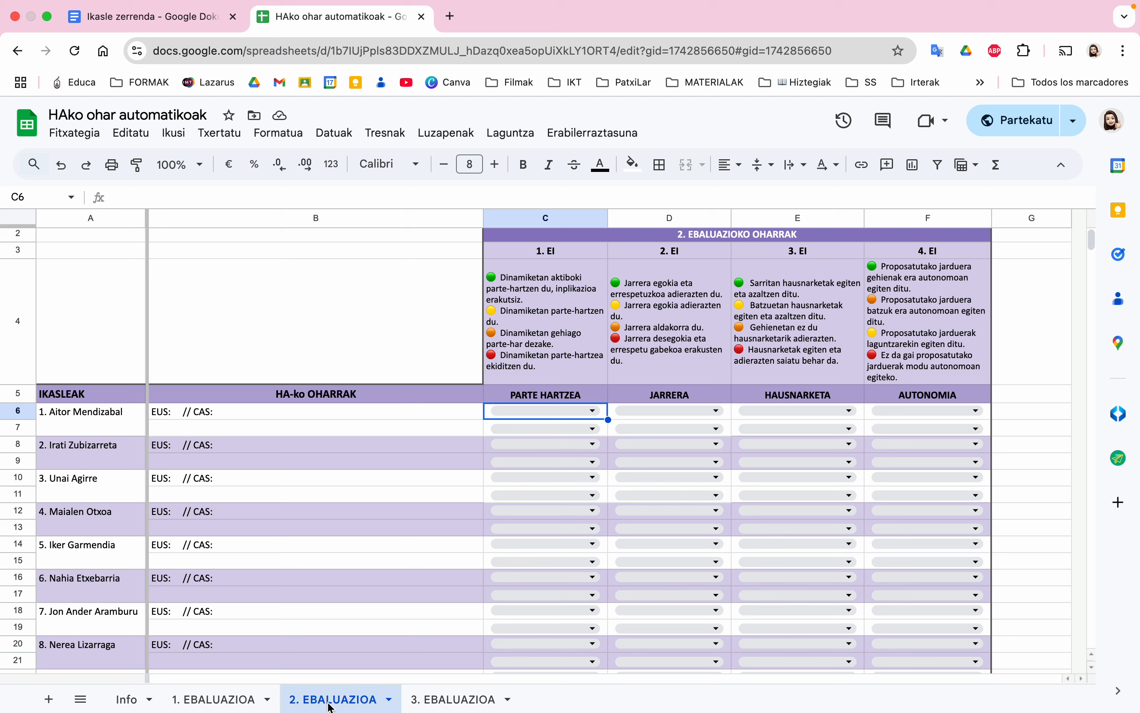
# - Look at the Bikoiztu option for duplicating the 2. EBALUAZIOA sheet and leave the sheet as it is
pyautogui.rightClick(342, 702)
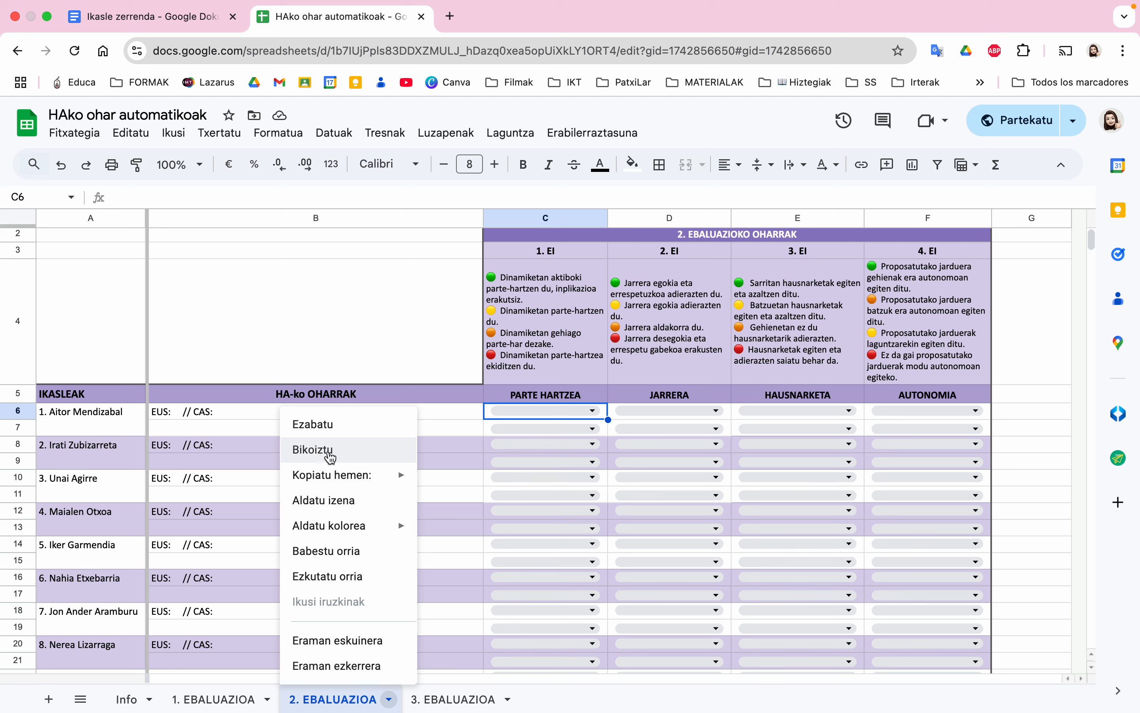
pyautogui.click(365, 317)
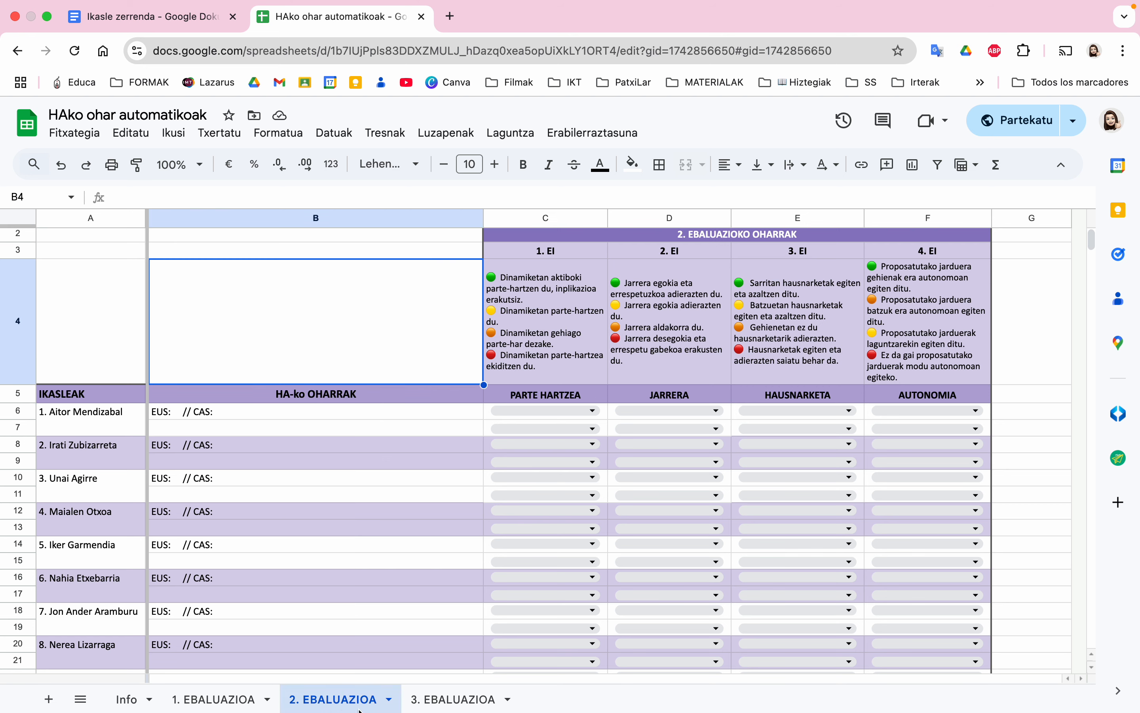